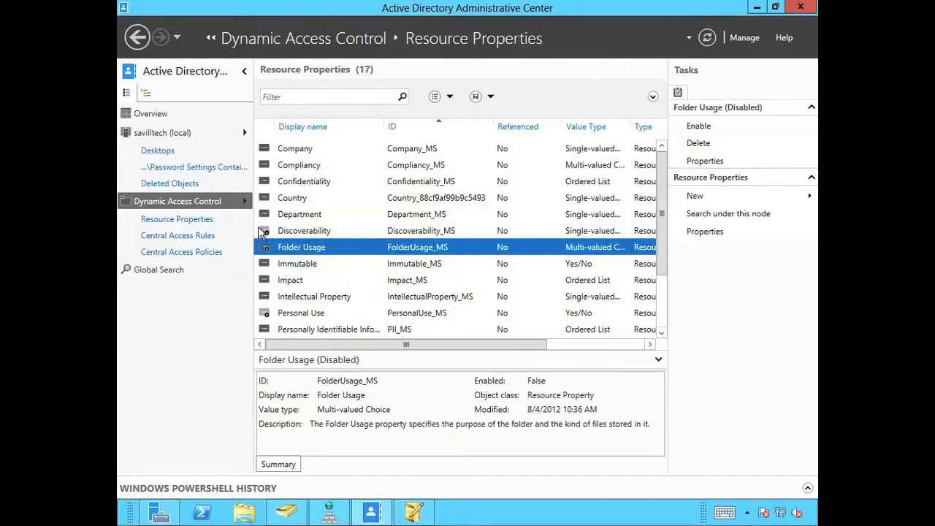
- Enable the Discoverability resource property, then review the Company property's details and cancel without changes
right_click(318, 232)
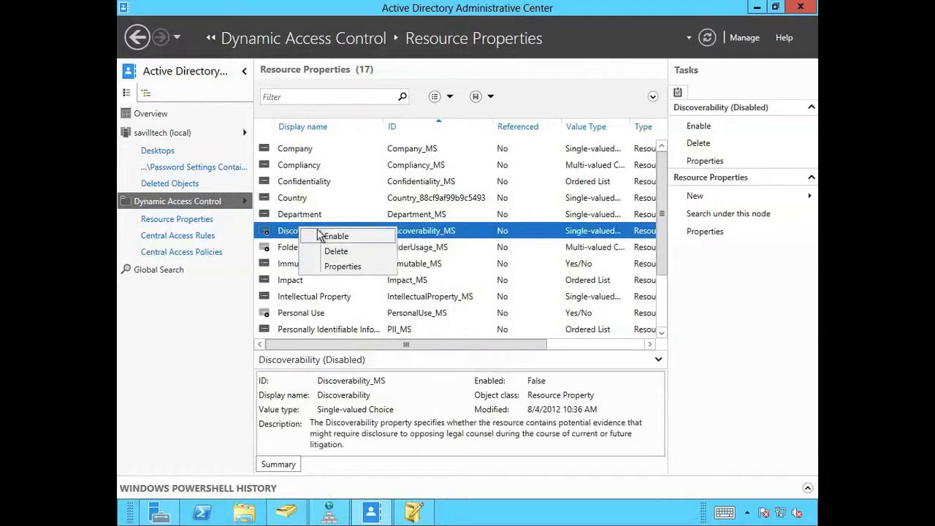
left_click(363, 266)
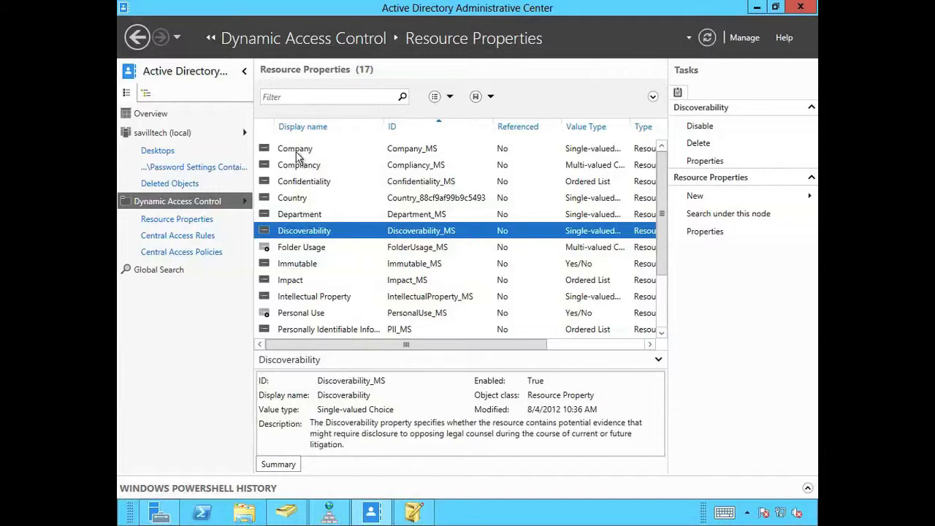
double_click(296, 151)
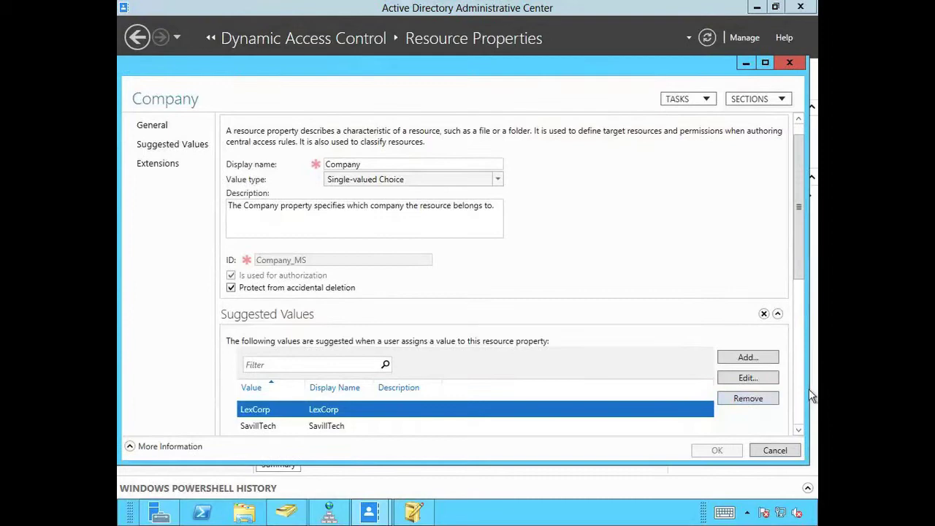
left_click_drag(805, 282, 804, 341)
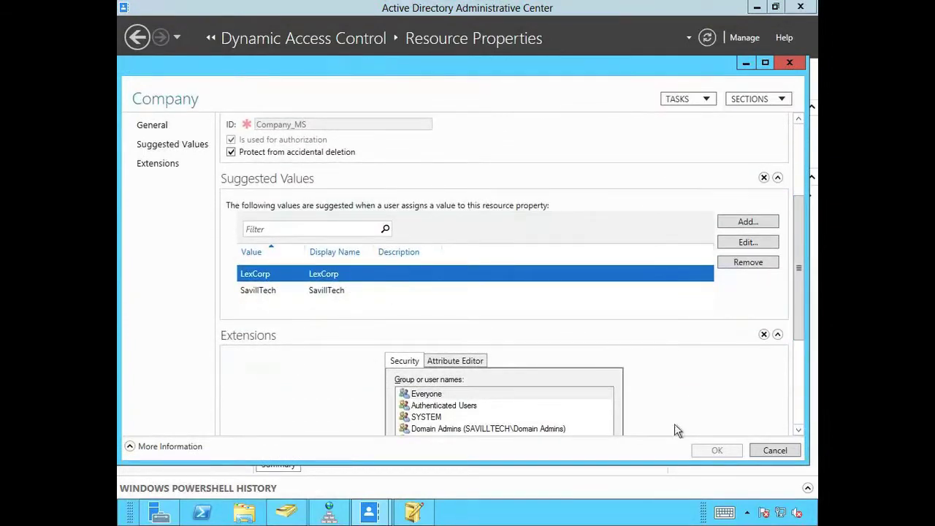
left_click(790, 451)
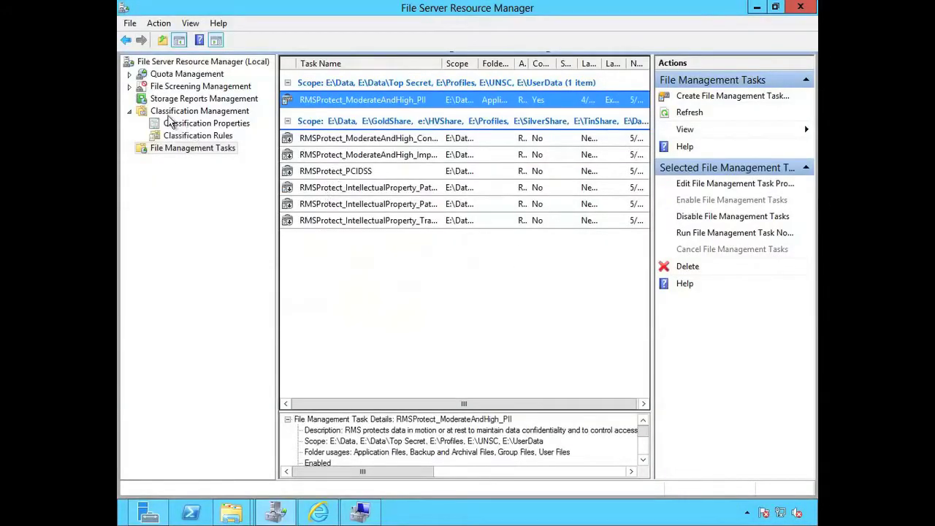
- Refresh Classification Properties so Discoverability appears, then show the 31 classification rules
left_click(175, 126)
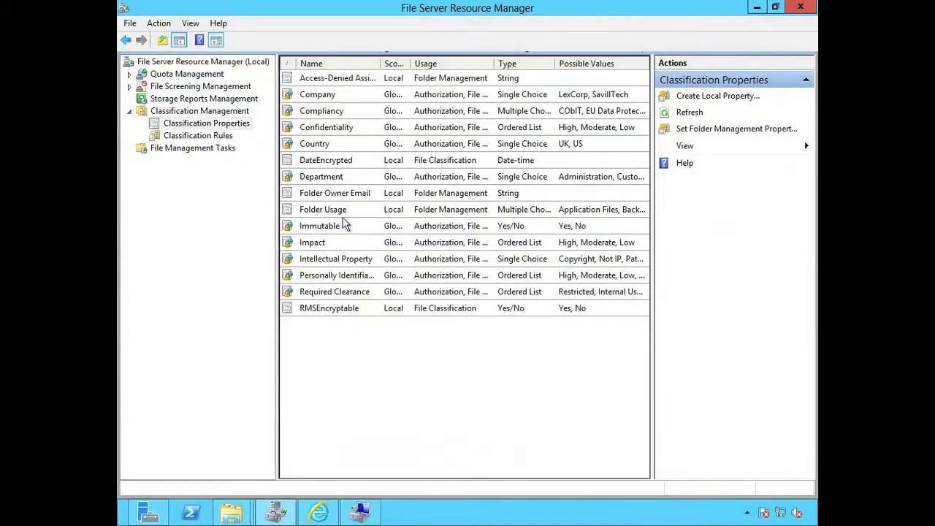
right_click(185, 125)
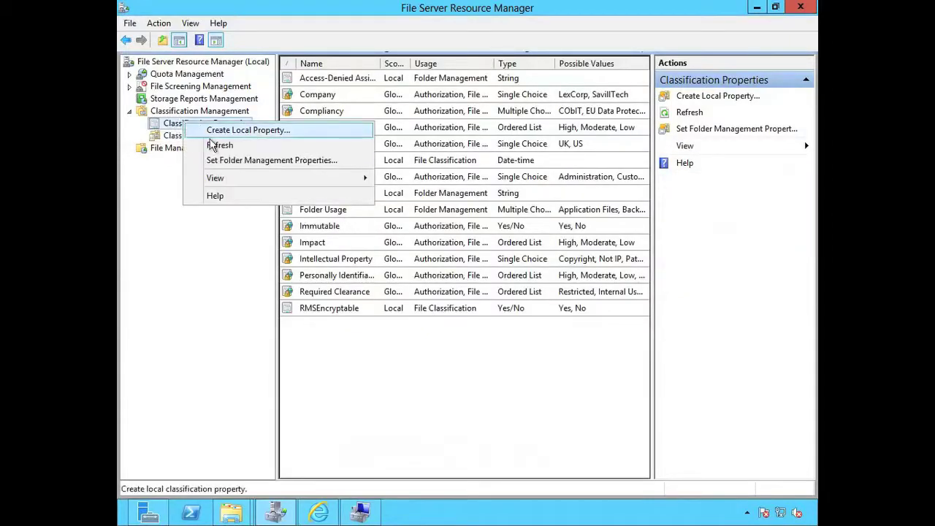
left_click(218, 143)
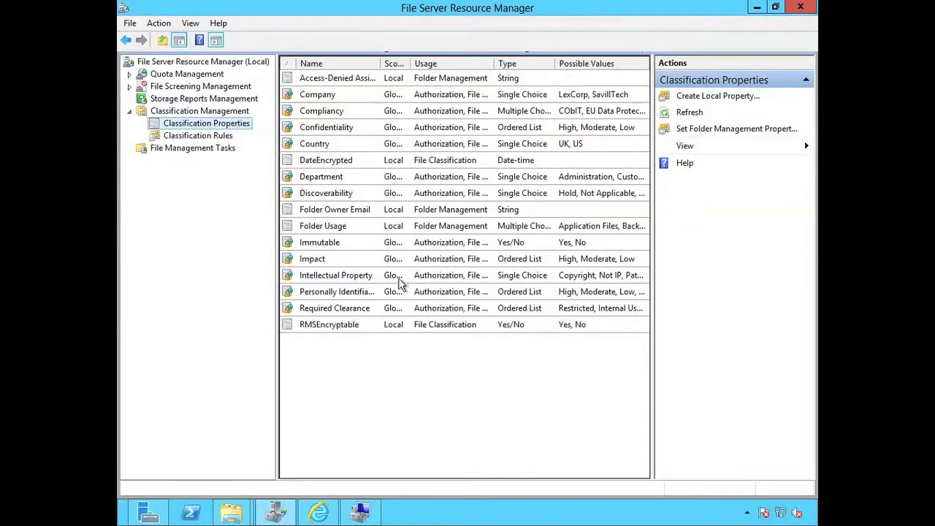
left_click(195, 138)
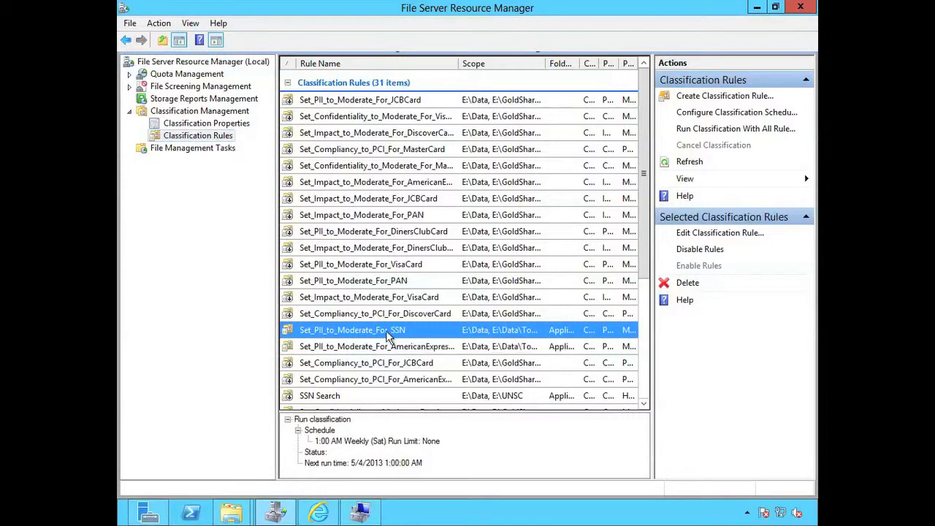
right_click(388, 331)
left_click(413, 346)
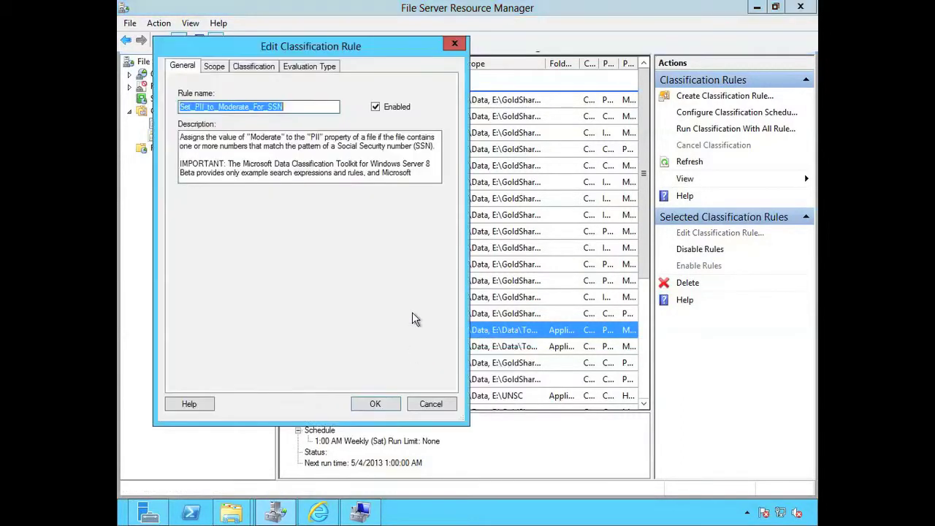
left_click(215, 67)
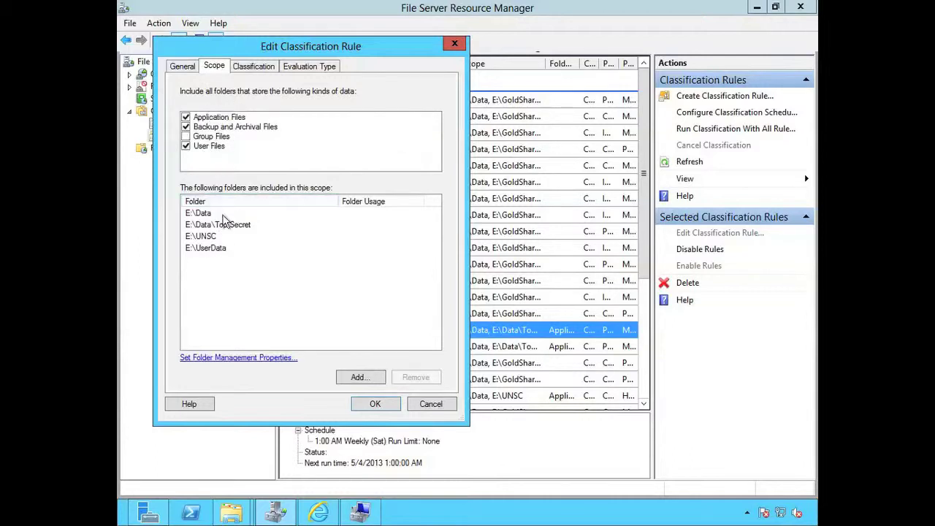
left_click(255, 67)
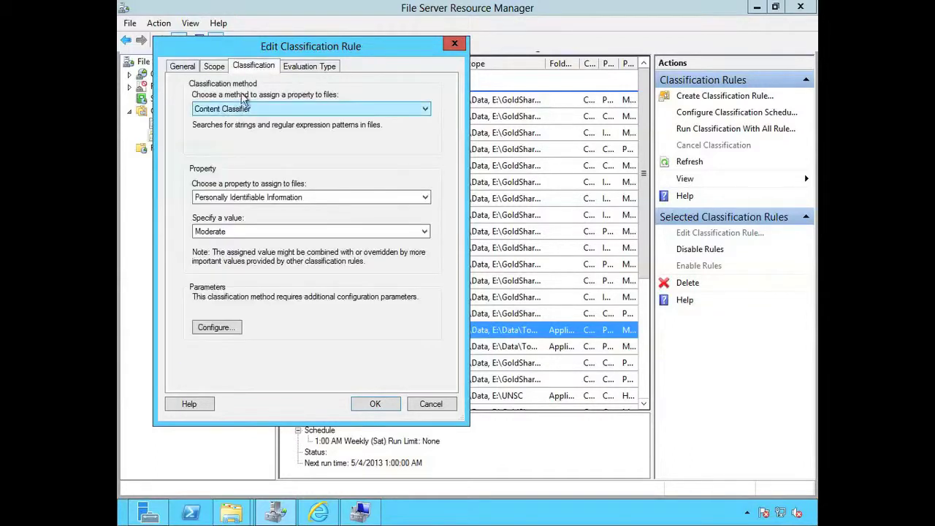
left_click(251, 110)
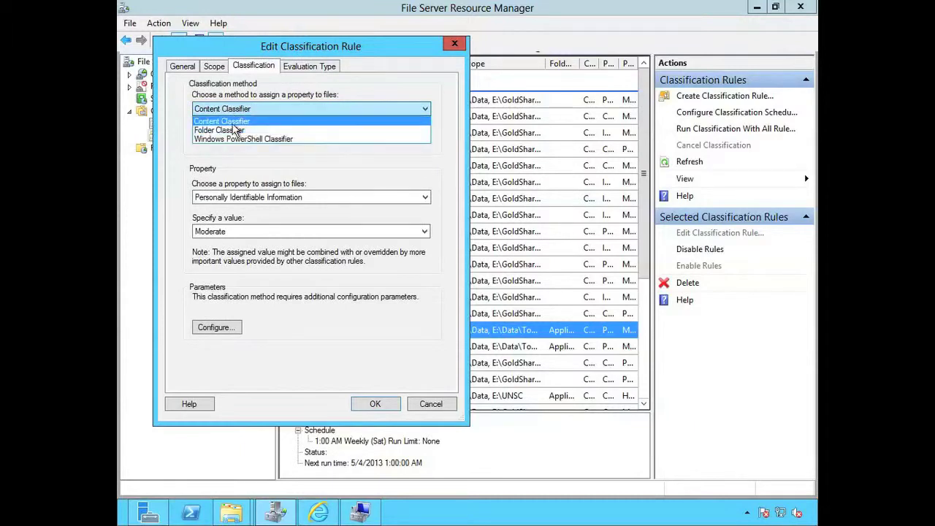
left_click(252, 161)
left_click(215, 327)
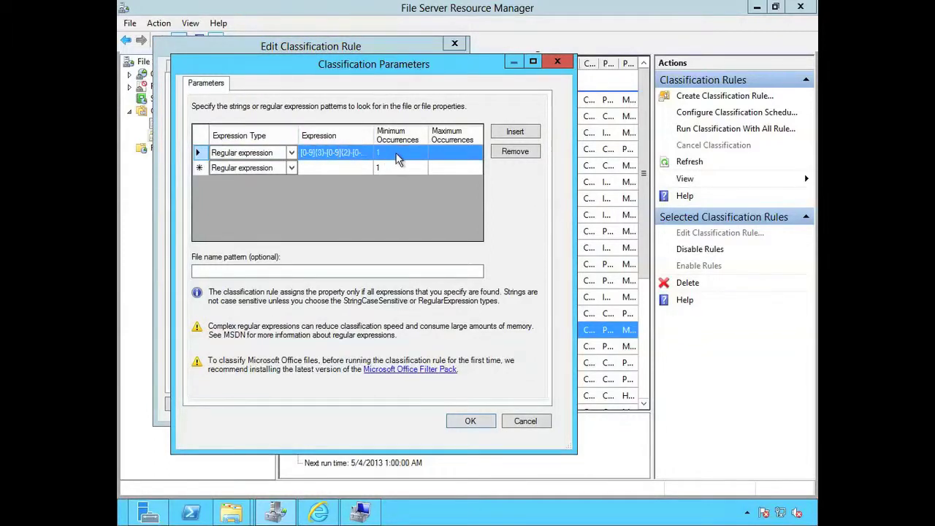
left_click(471, 421)
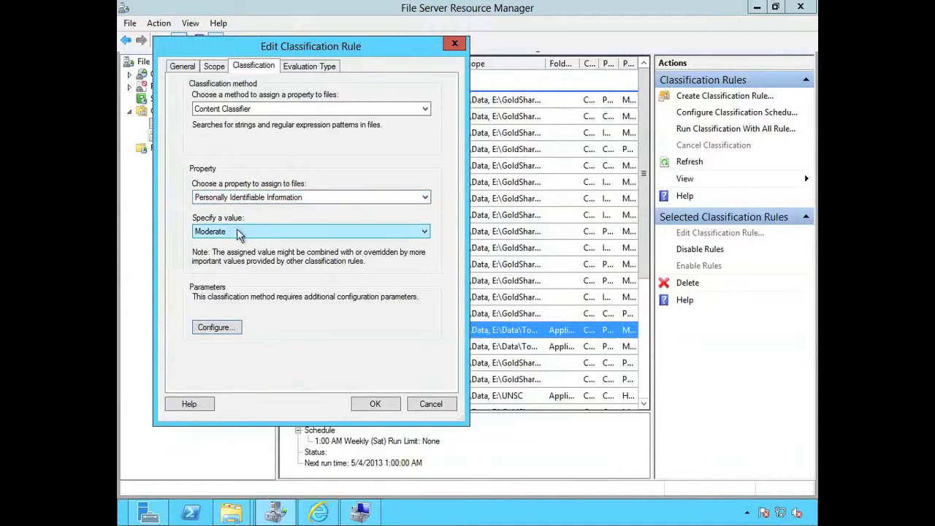
left_click(313, 67)
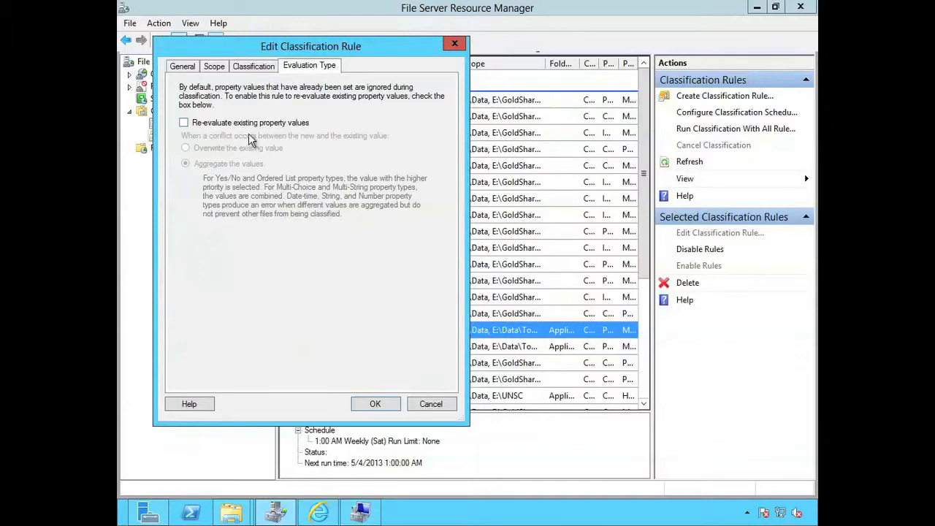
left_click(383, 408)
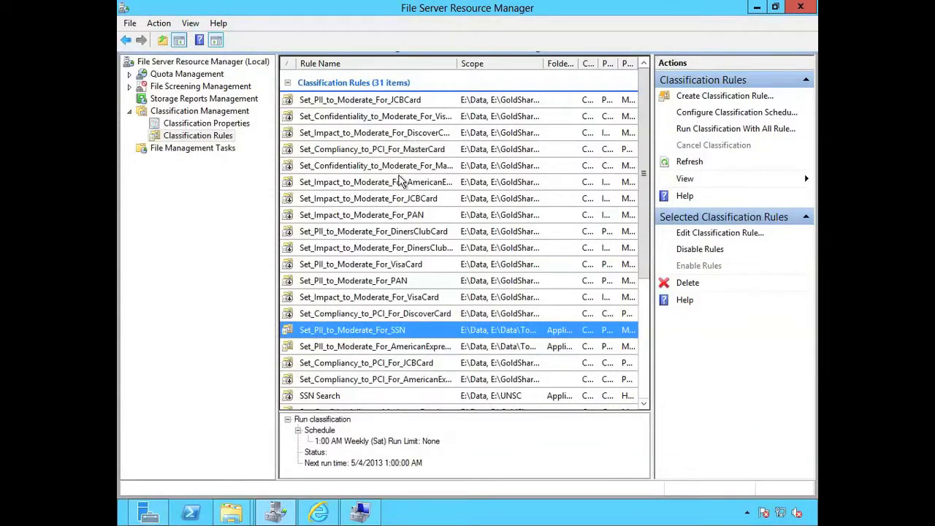
left_click(720, 119)
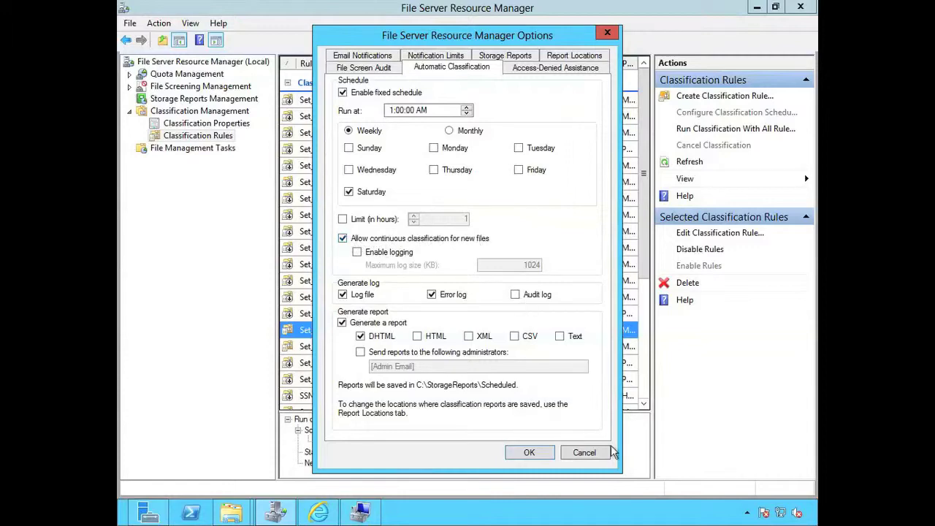
left_click(594, 452)
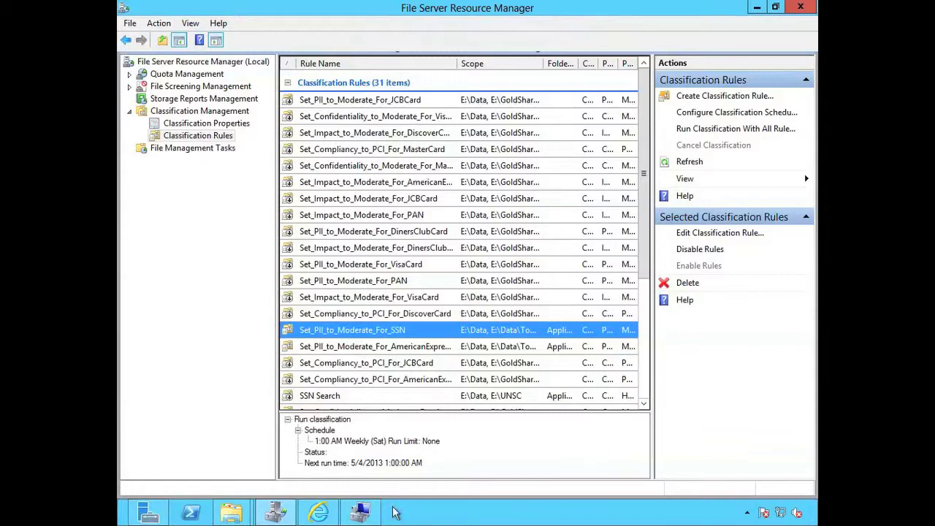
- Create test3.txt in the Data folder with sample text containing an SSN and save it
mouse_move(229, 517)
left_click(224, 472)
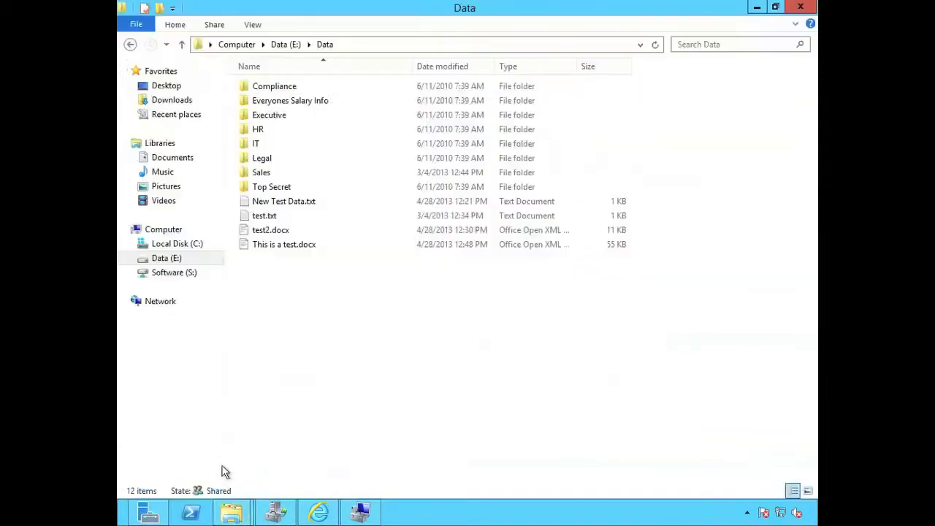
right_click(294, 296)
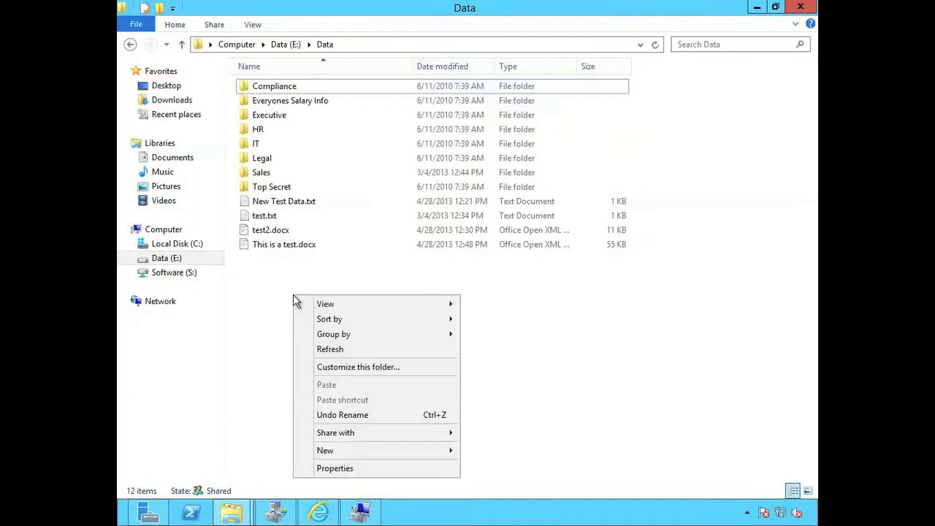
mouse_move(343, 452)
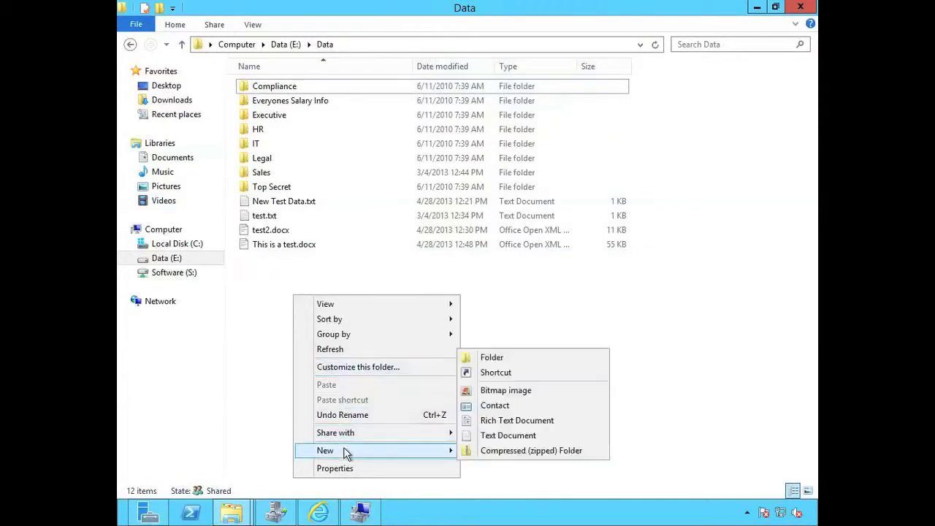
left_click(521, 435)
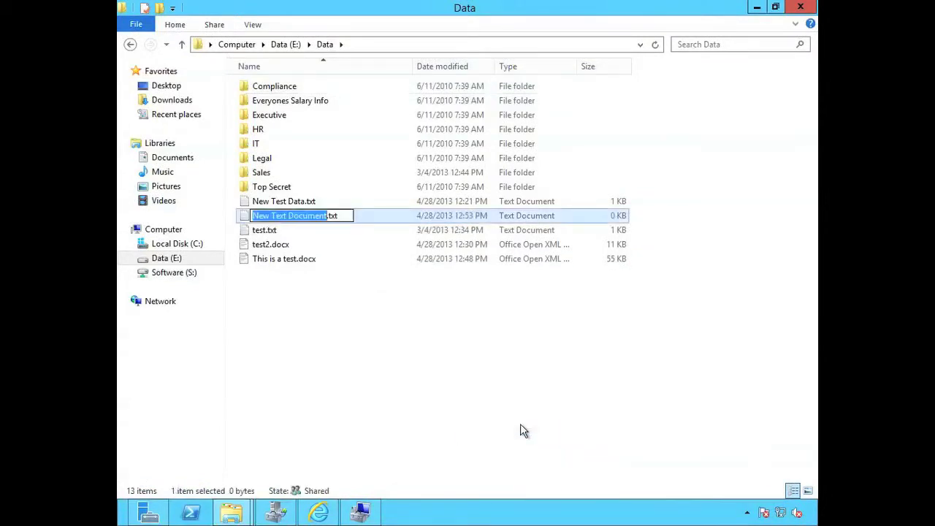
type("test3")
key("Return")
key("Return")
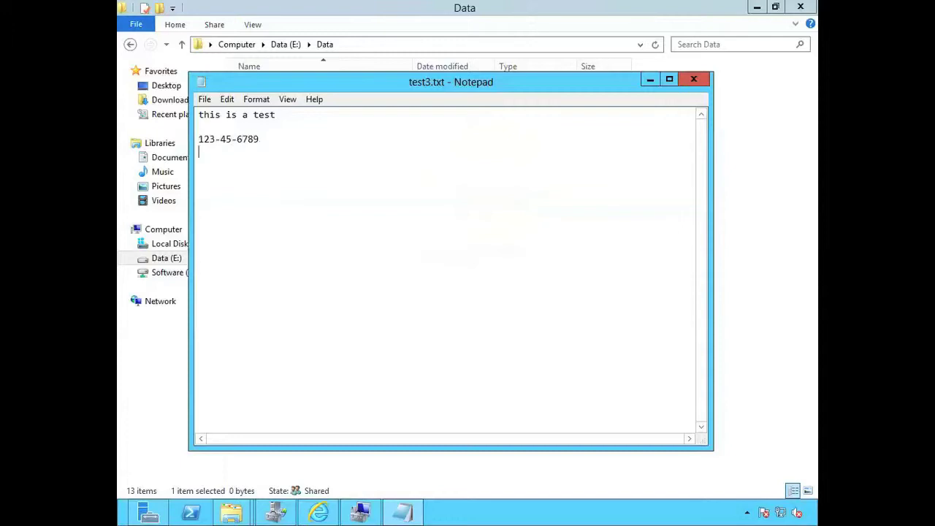
left_click(204, 100)
left_click(225, 145)
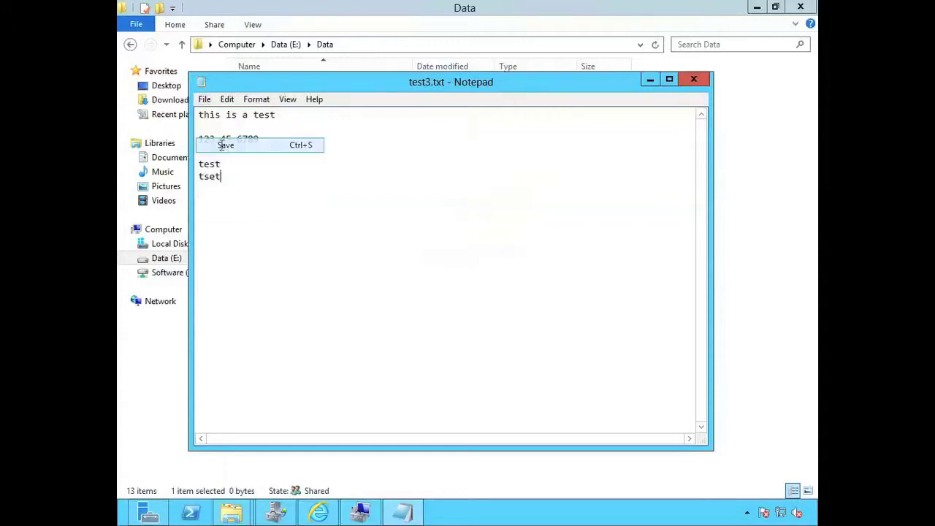
- Close Notepad and check test3.txt's Classification properties, where Personally Identifiable Information is Moderate
left_click(694, 79)
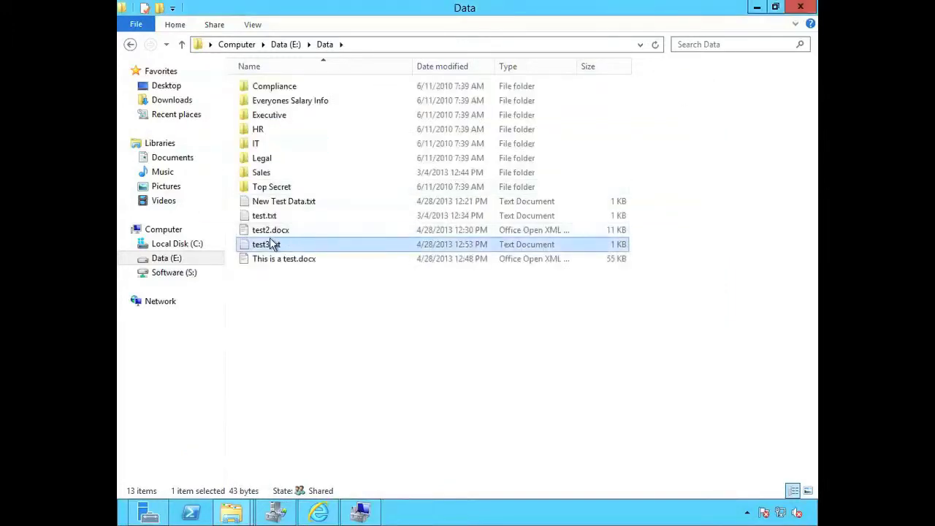
right_click(267, 244)
left_click(304, 446)
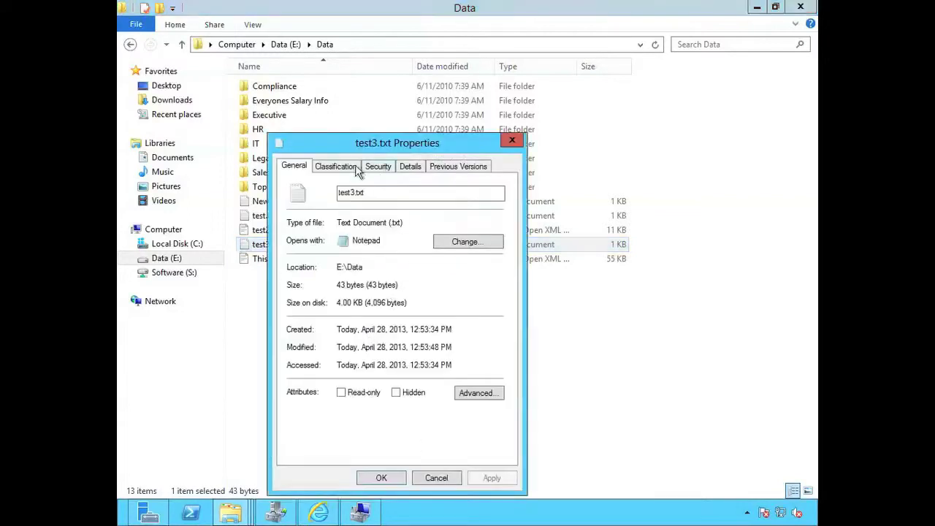
left_click(349, 168)
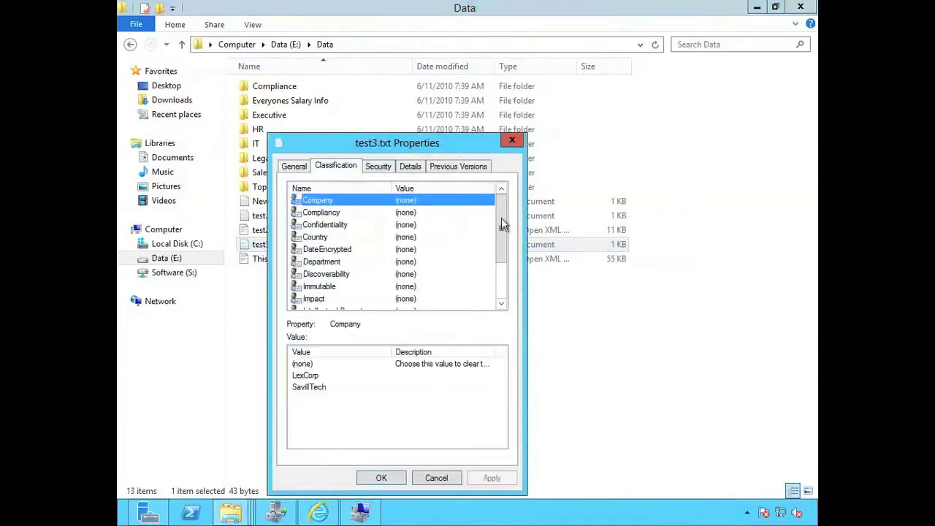
left_click_drag(501, 224, 507, 271)
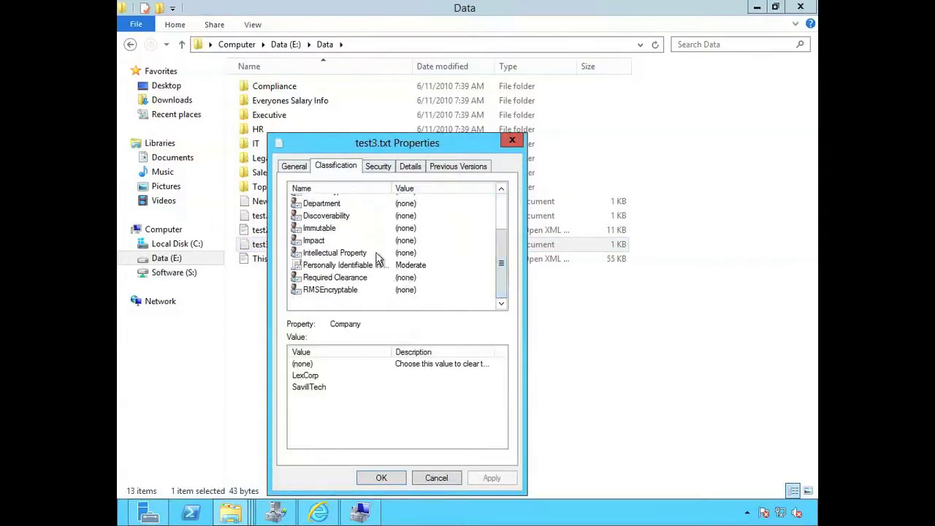
mouse_move(383, 271)
left_click(353, 269)
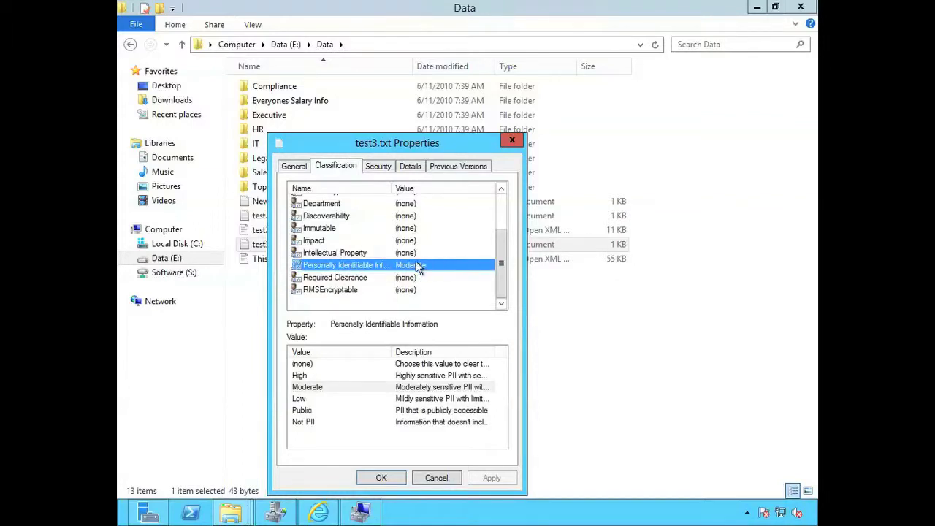
- Close test3.txt's properties and open the RMSProtect_ModerateAndHigh_PII file management task in FSRM
left_click(439, 478)
left_click(276, 513)
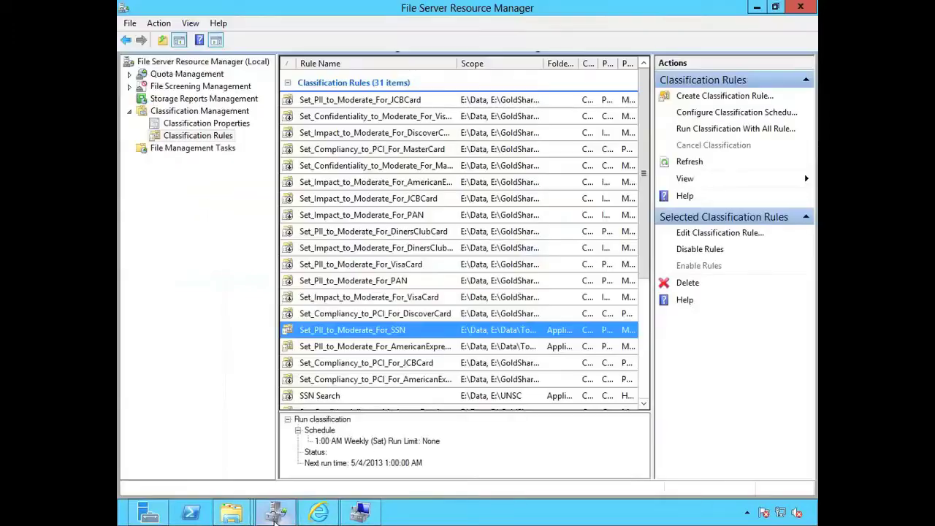
left_click(214, 150)
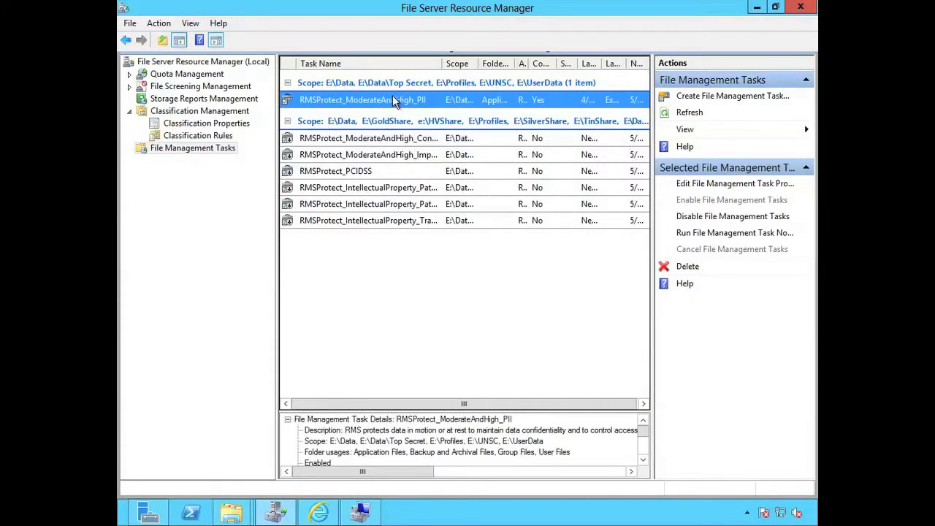
double_click(319, 106)
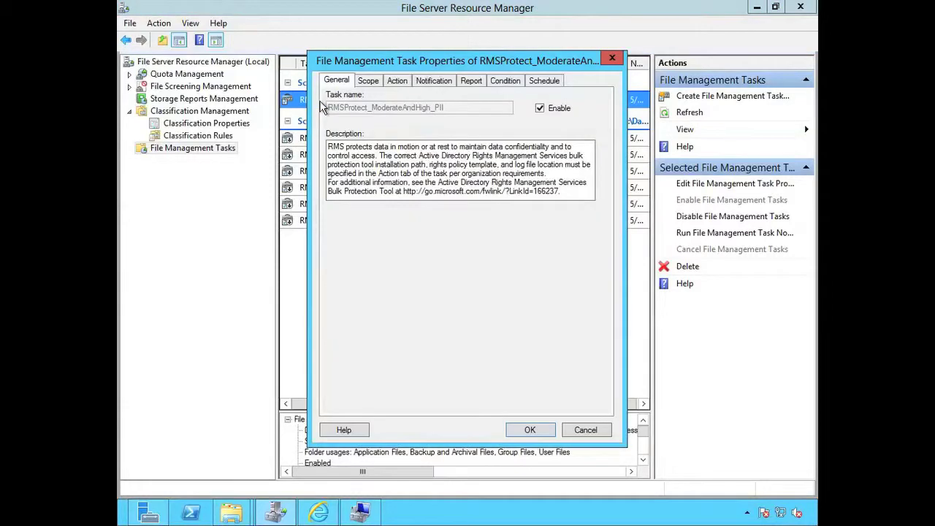
- Review the task's scope, No Print/Copy encryption, PII above Public condition and continuous schedule
left_click(369, 81)
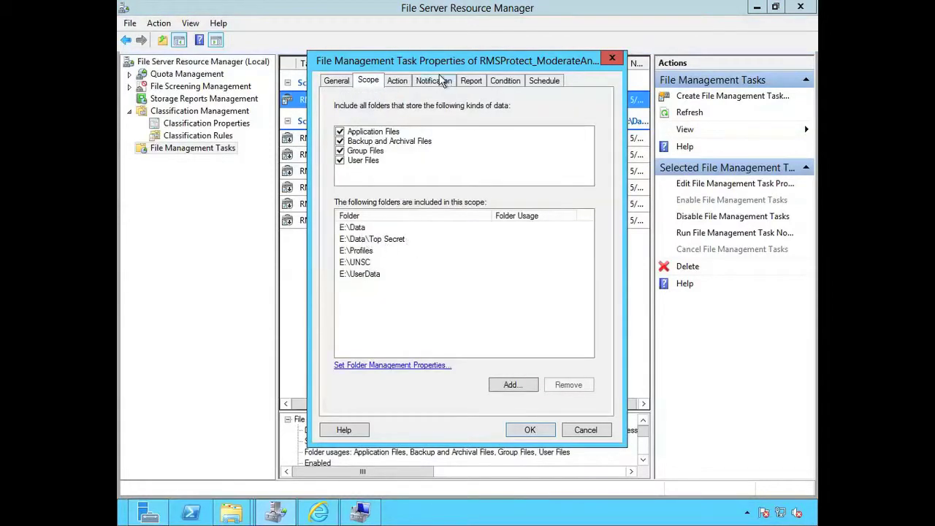
left_click(399, 81)
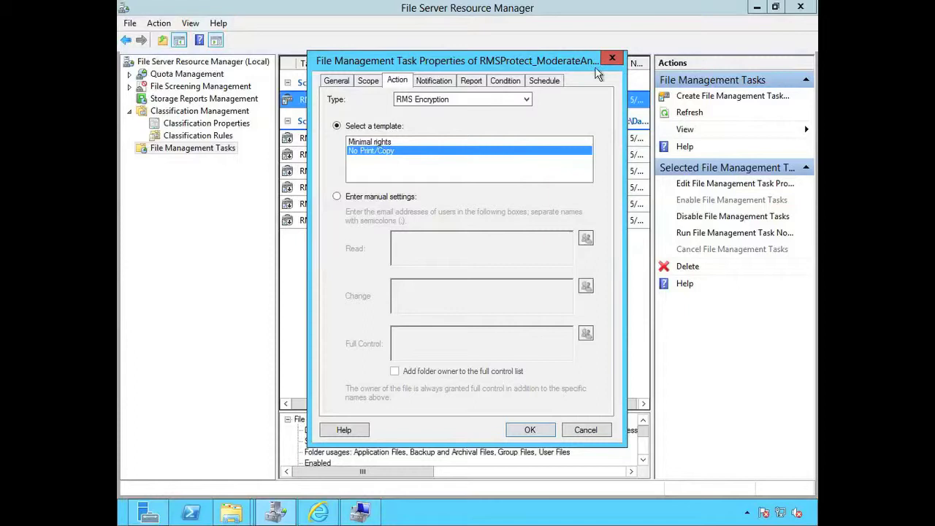
left_click(505, 81)
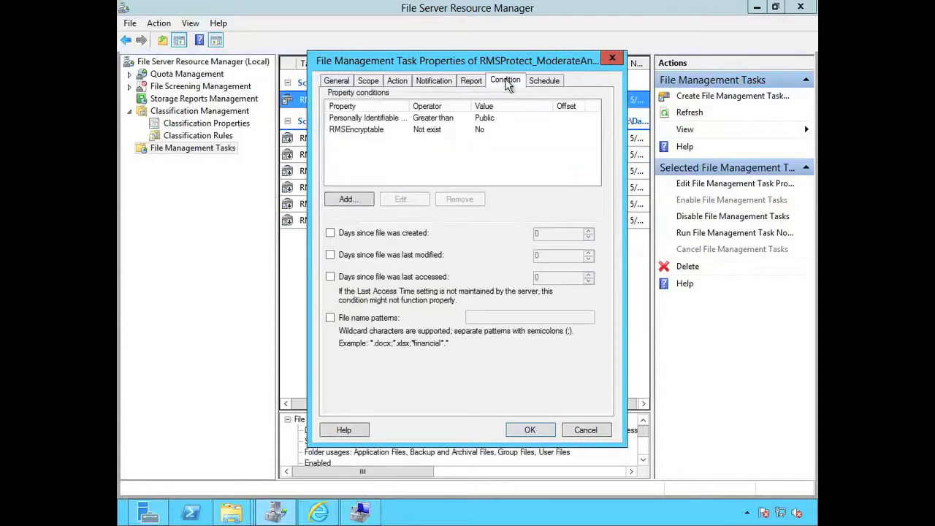
left_click(367, 120)
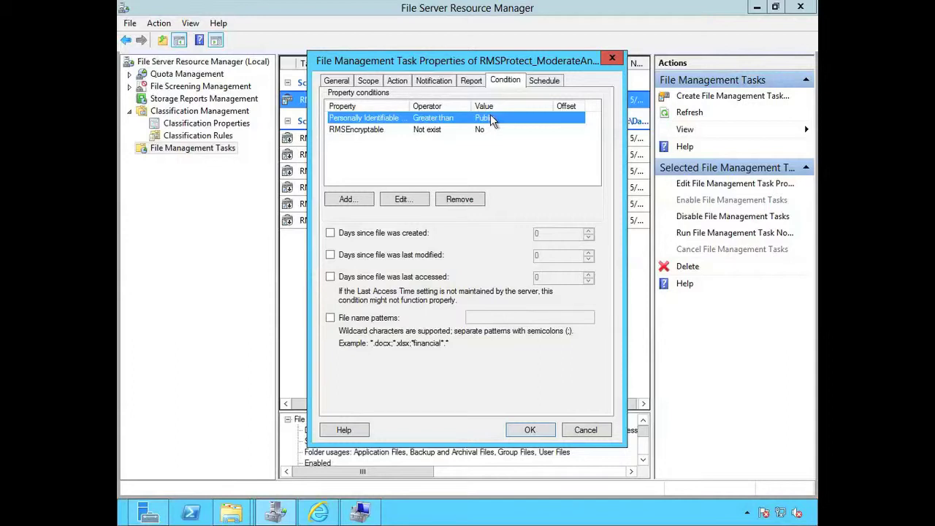
left_click(553, 81)
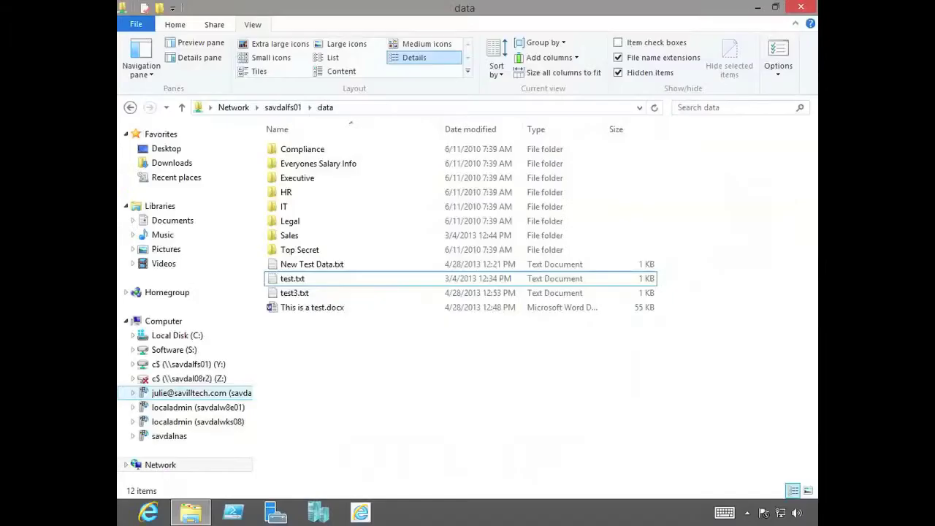
- Create a new empty Microsoft Word document in the savdalfs01 data folder
right_click(327, 352)
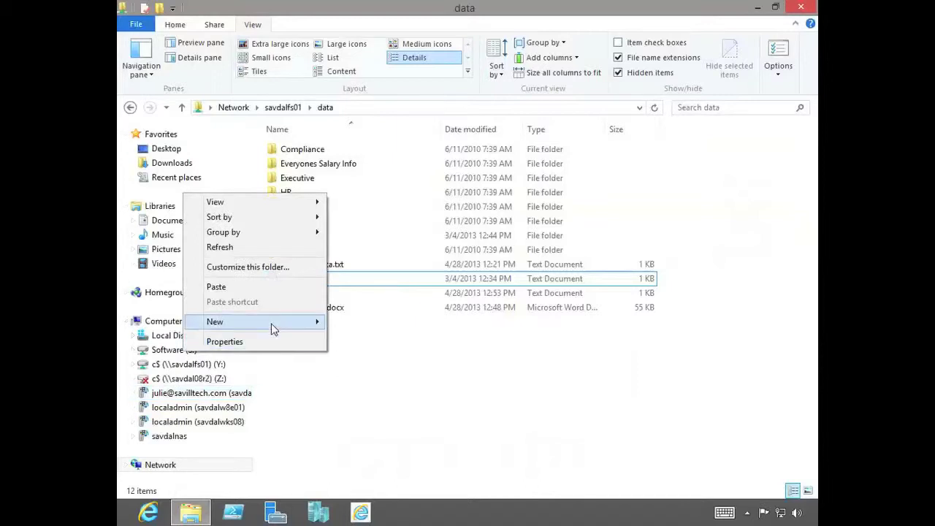
mouse_move(314, 324)
left_click(371, 387)
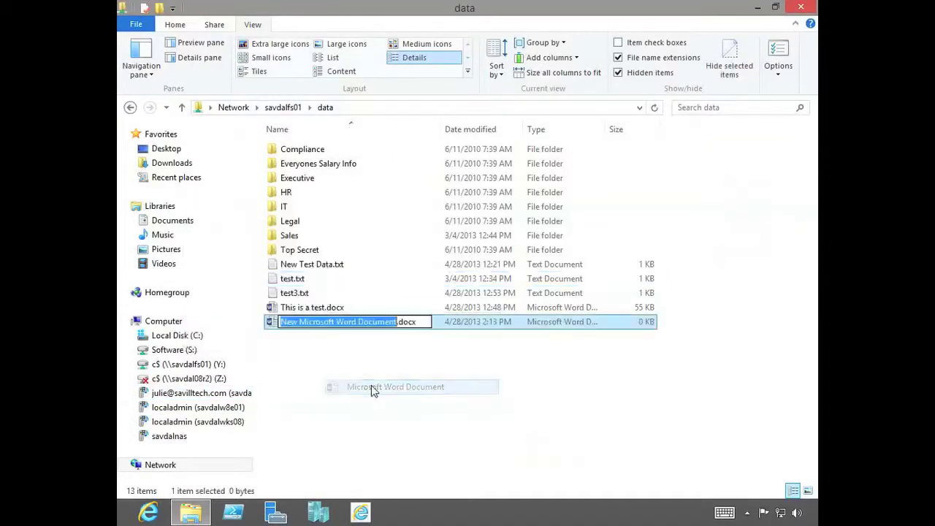
- Name the document test4.docx, write 'This is a test' plus a sample SSN, and close Word saving
type("test4")
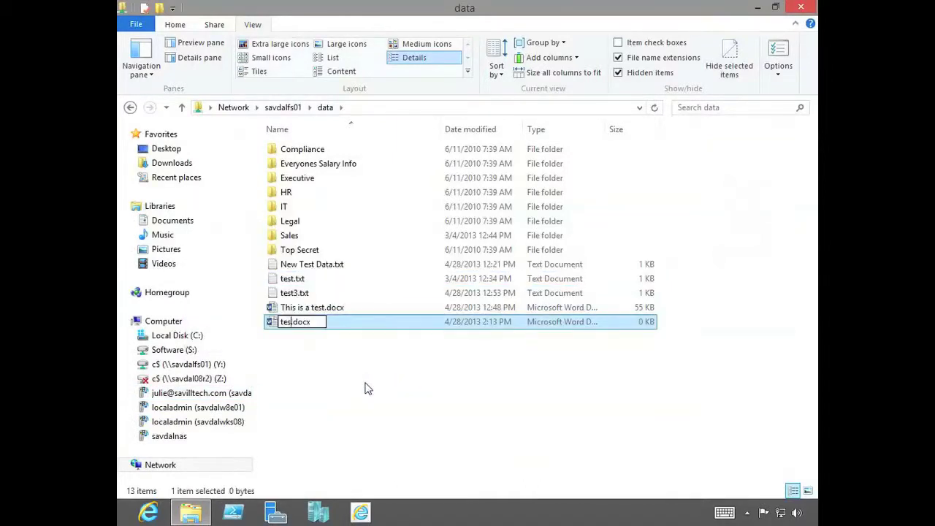
key("Return")
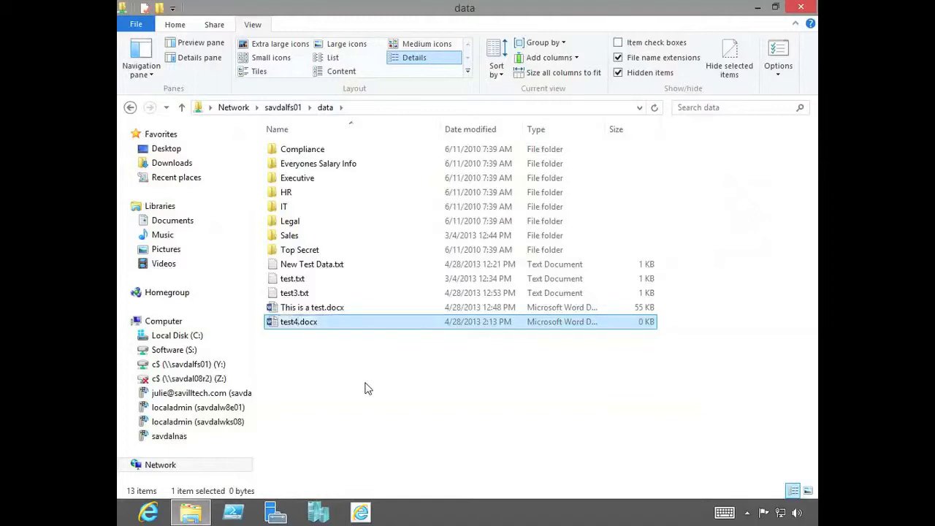
key("Return")
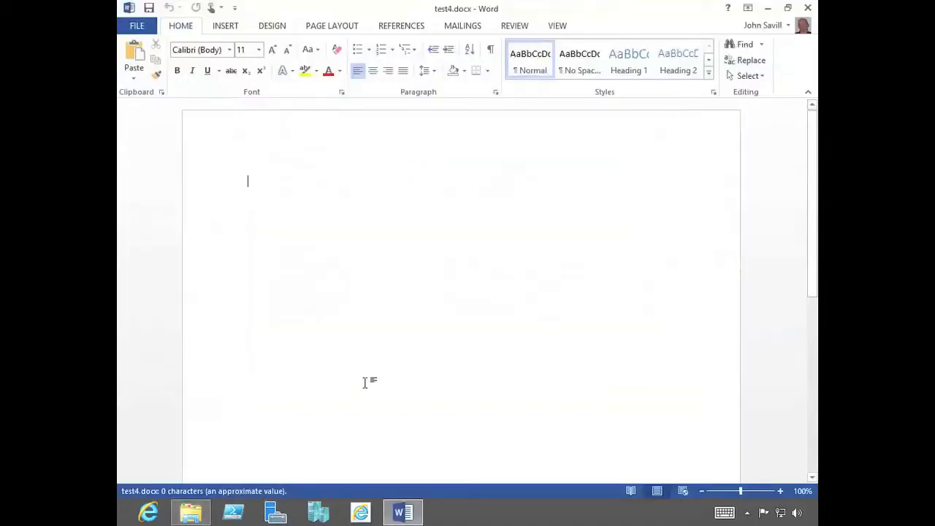
type("This")
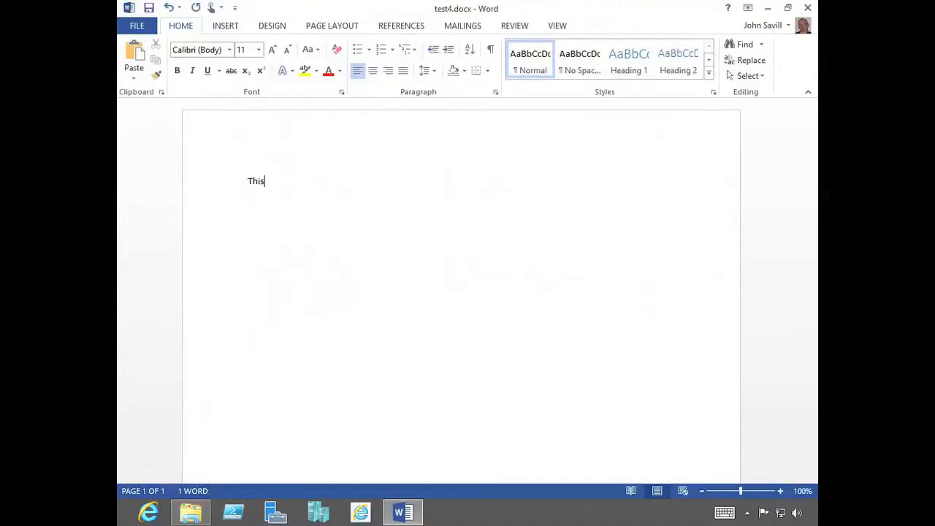
type(" is a test")
key("Return")
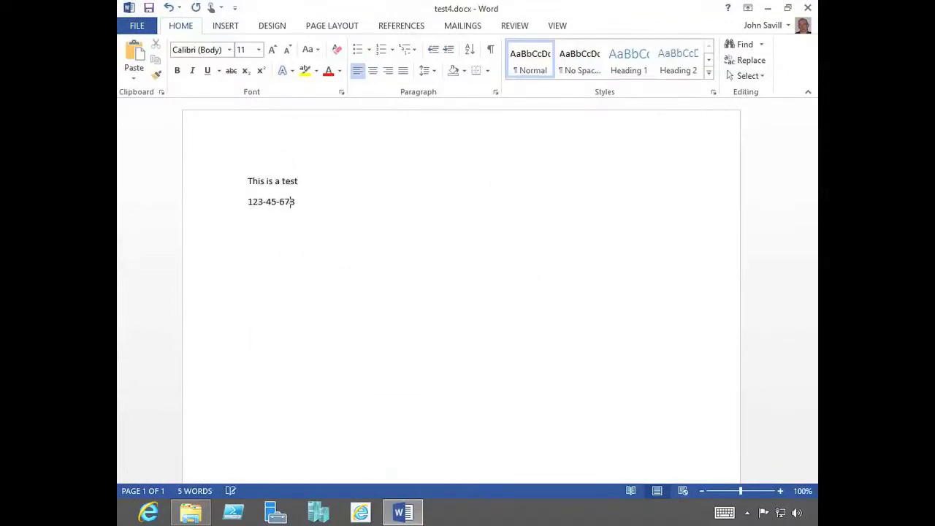
type("est est")
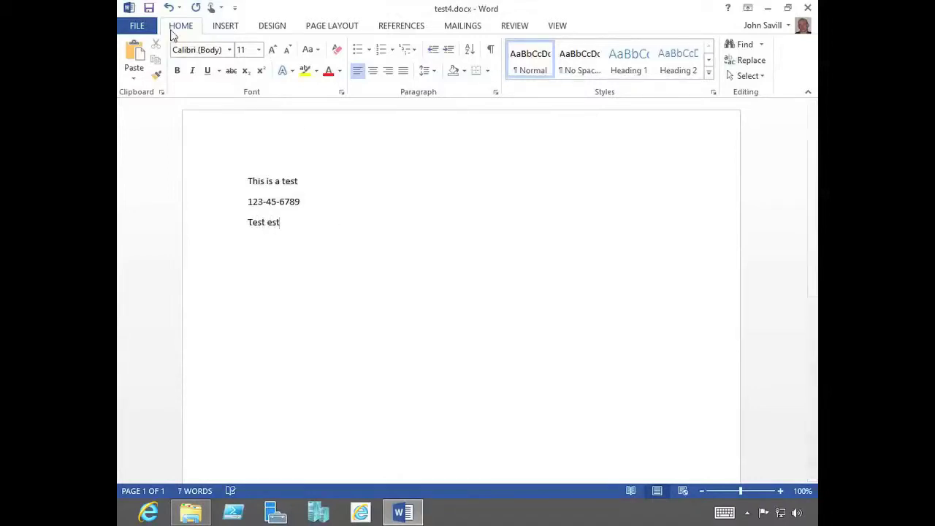
left_click(807, 8)
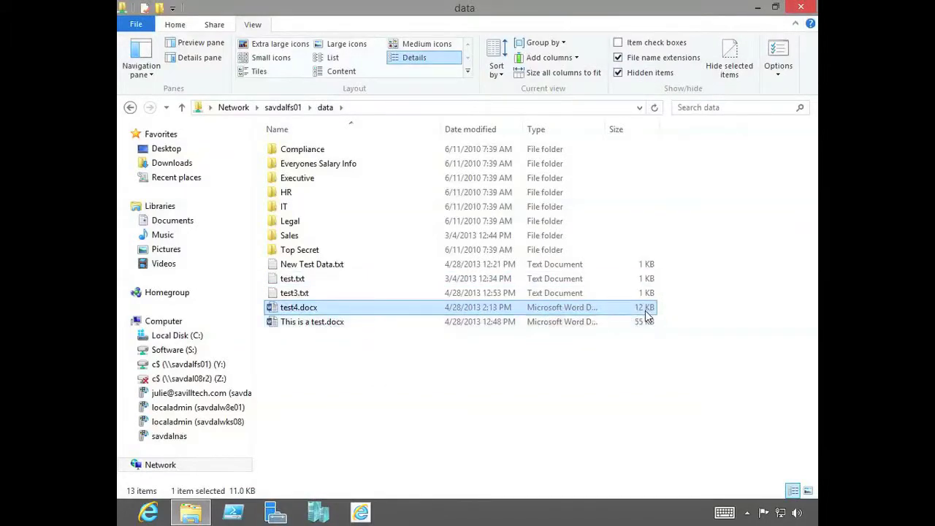
- Open test4.docx's Classification properties, scroll to the PII value, and close the dialog
left_click(172, 163)
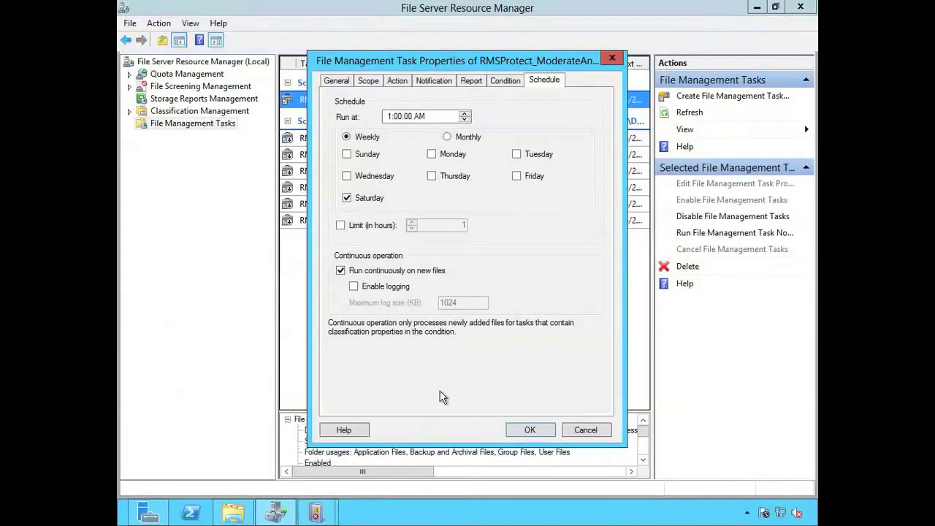
left_click(233, 514)
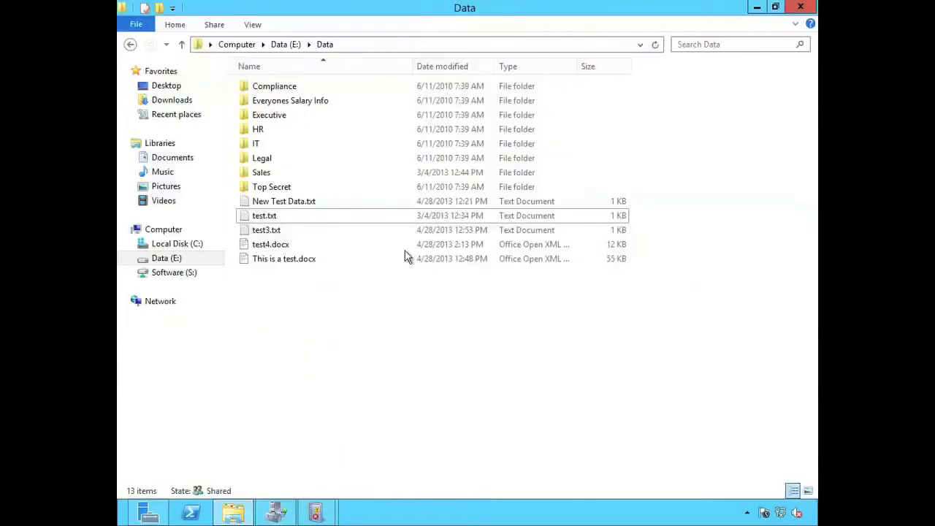
left_click(283, 245)
right_click(280, 243)
left_click(333, 431)
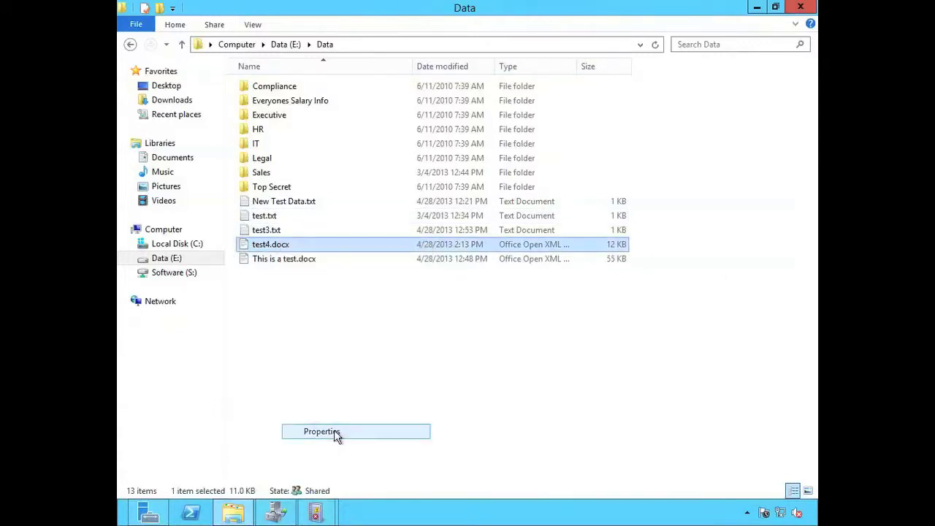
left_click(357, 166)
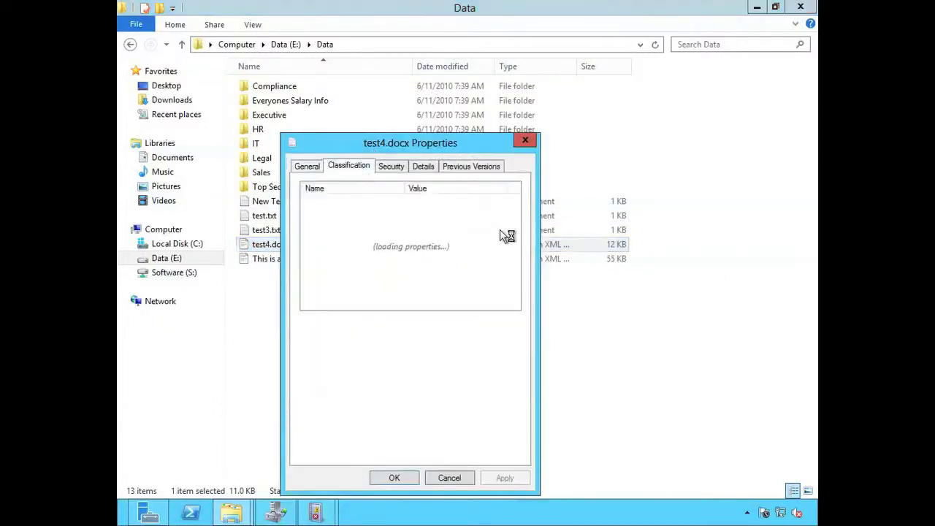
left_click_drag(516, 224, 525, 298)
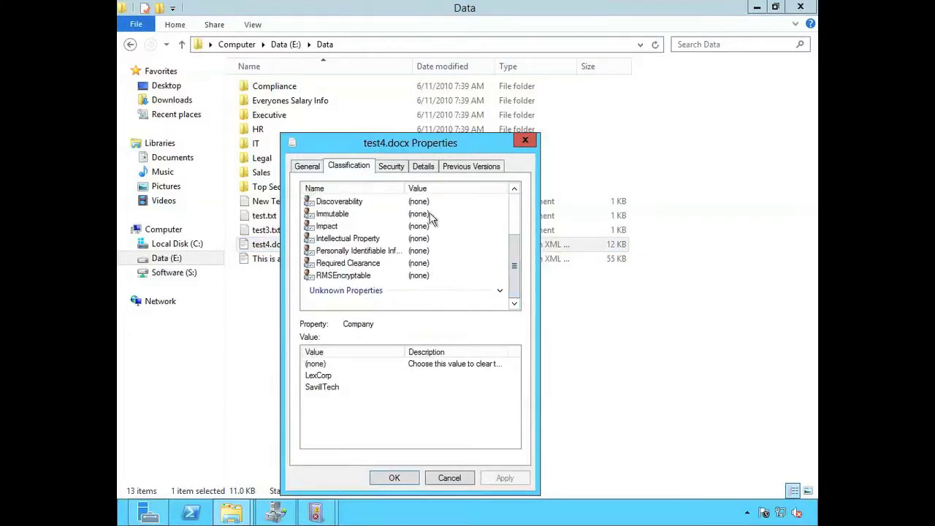
left_click(455, 480)
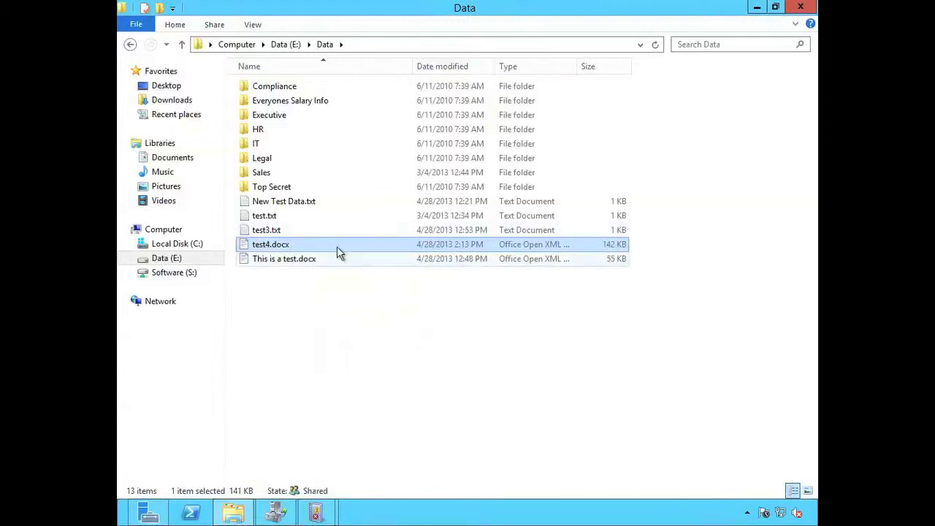
- Recheck test4.docx's Classification properties to confirm PII is Moderate, then cancel
right_click(285, 244)
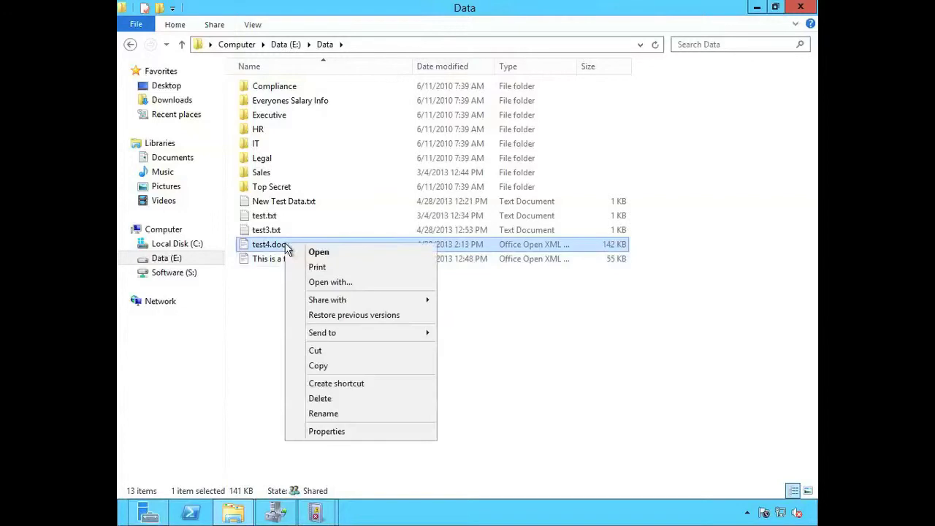
left_click(322, 432)
left_click(400, 169)
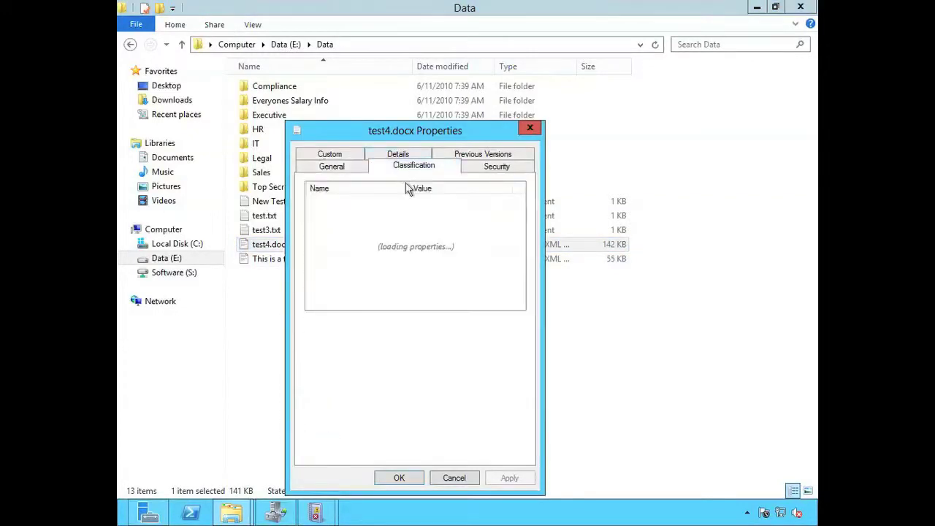
left_click_drag(520, 233, 523, 281)
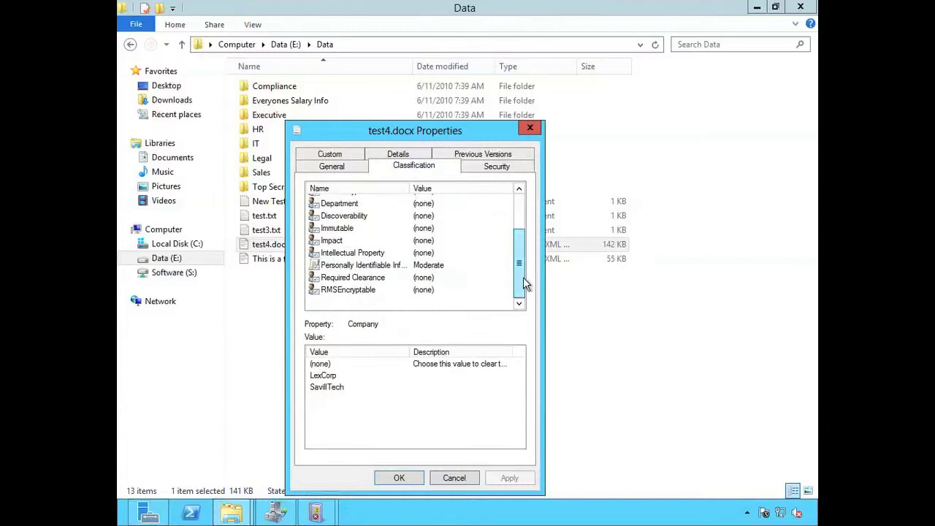
left_click(453, 477)
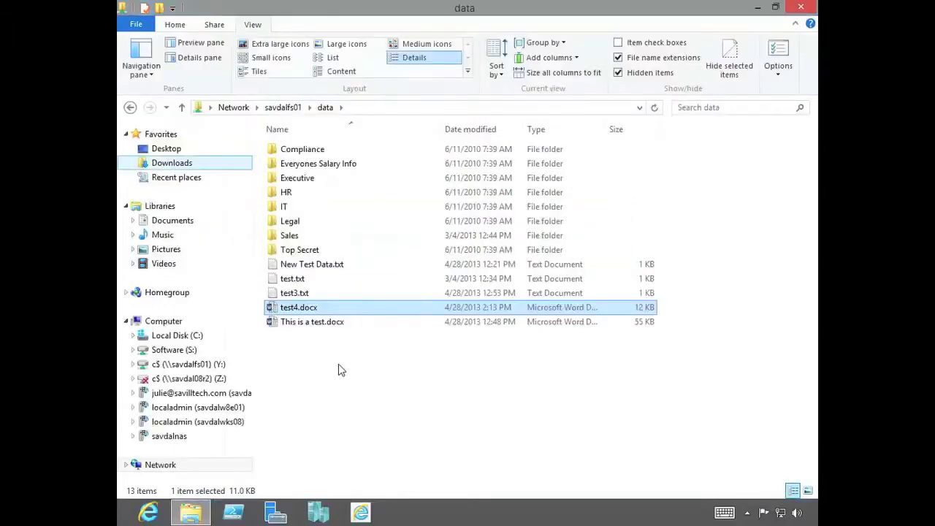
- Open test4.docx in Word and refresh the data folder's file list
double_click(305, 310)
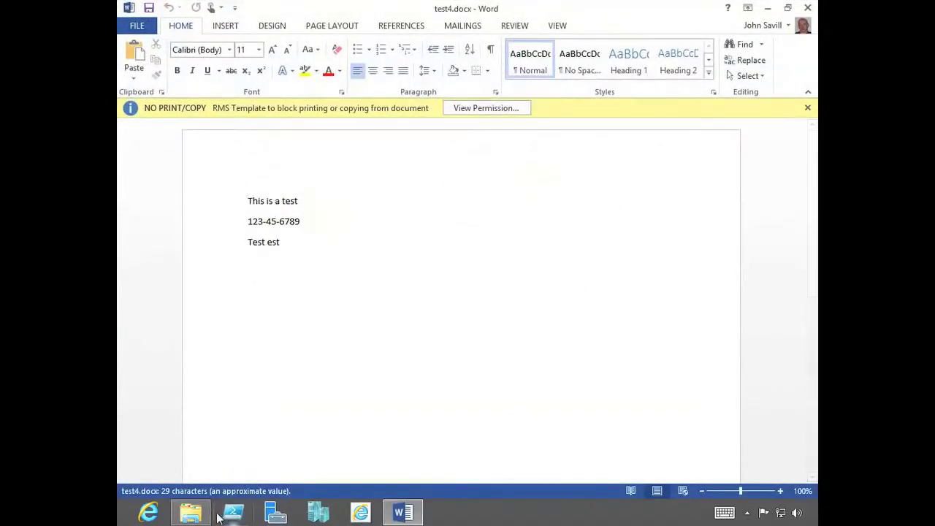
left_click(191, 512)
right_click(453, 367)
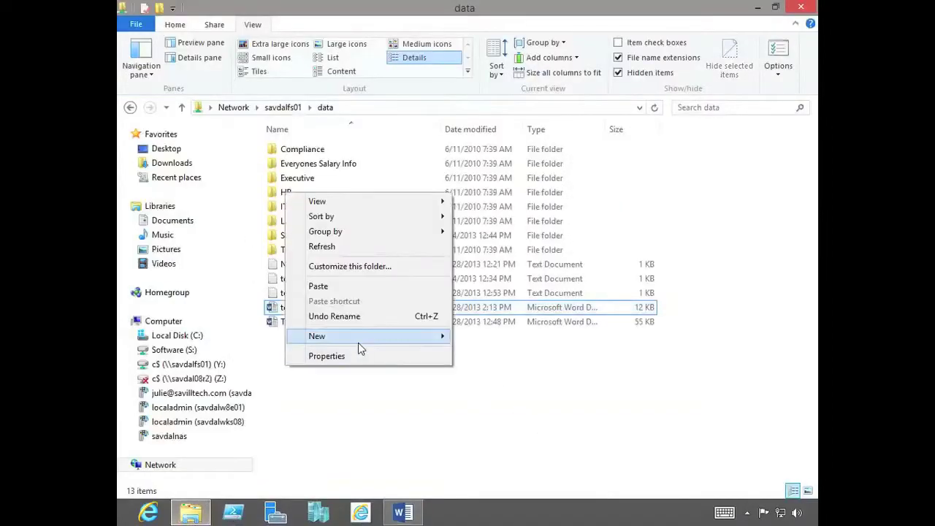
left_click(338, 249)
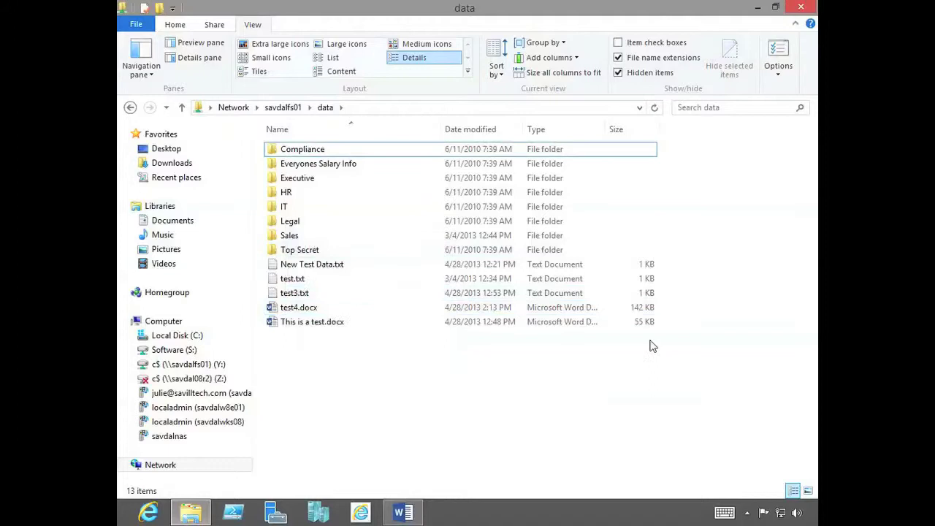
- View the document's RMS permissions showing copy and print denied, then close Word
left_click(403, 513)
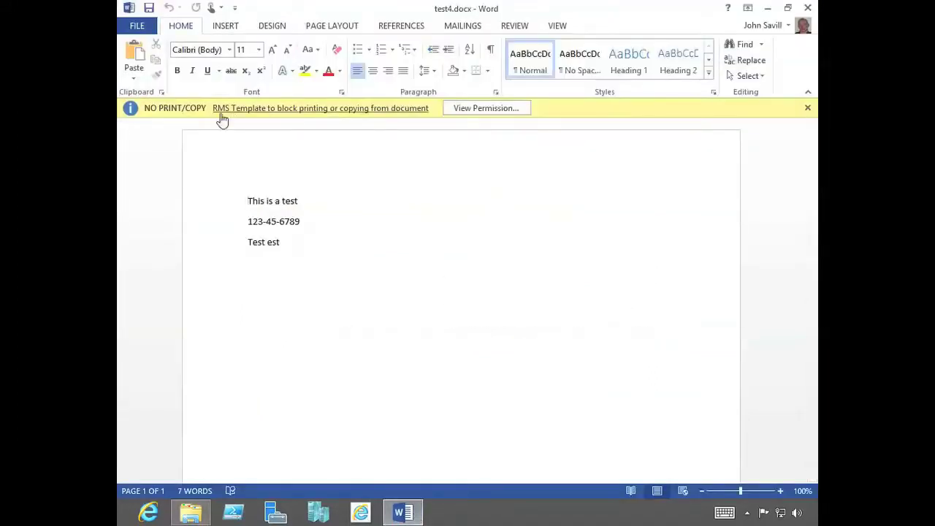
left_click(490, 107)
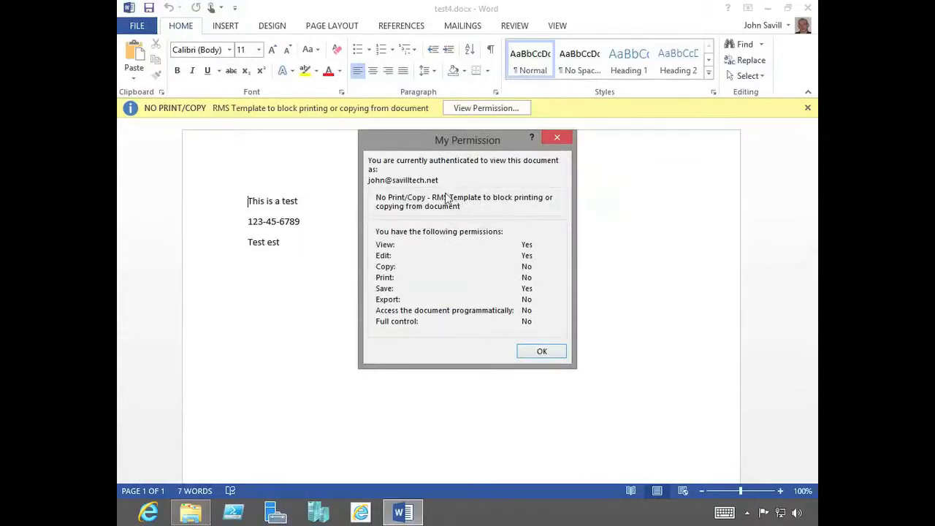
left_click(546, 352)
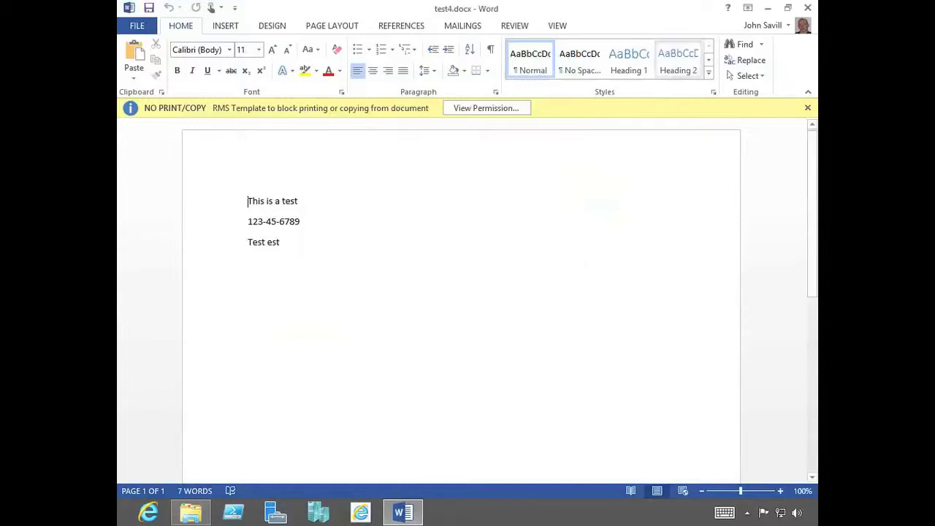
left_click(807, 8)
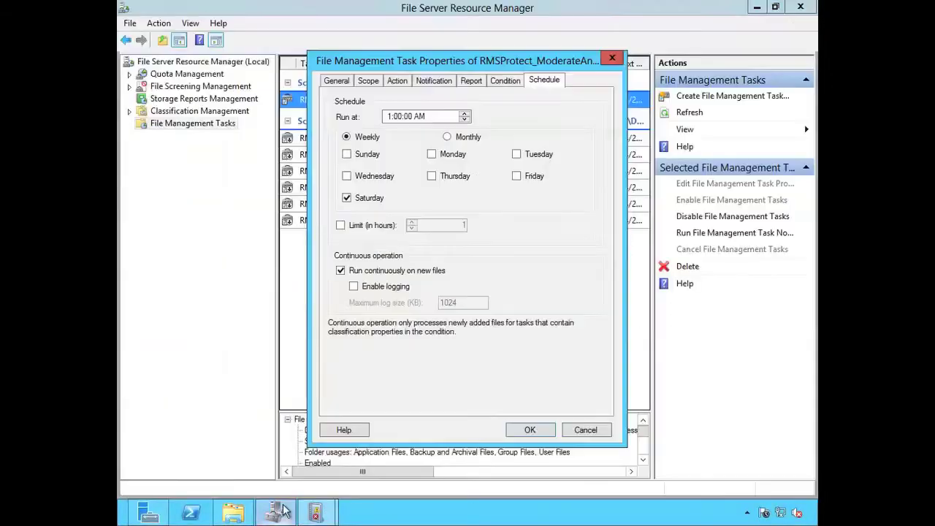
- Review the RMSProtect_ModerateAndHigh_PII task's Scope, Action and Schedule settings, then cancel
left_click(369, 81)
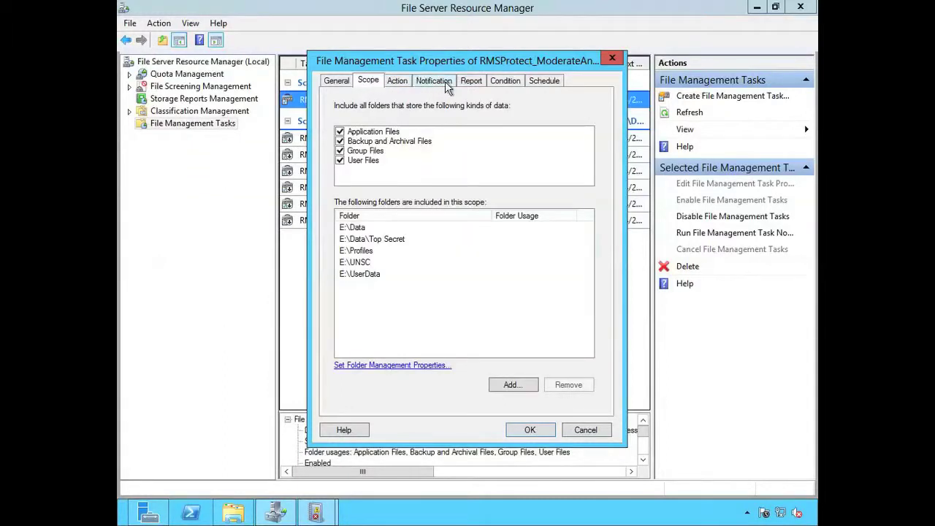
left_click(400, 81)
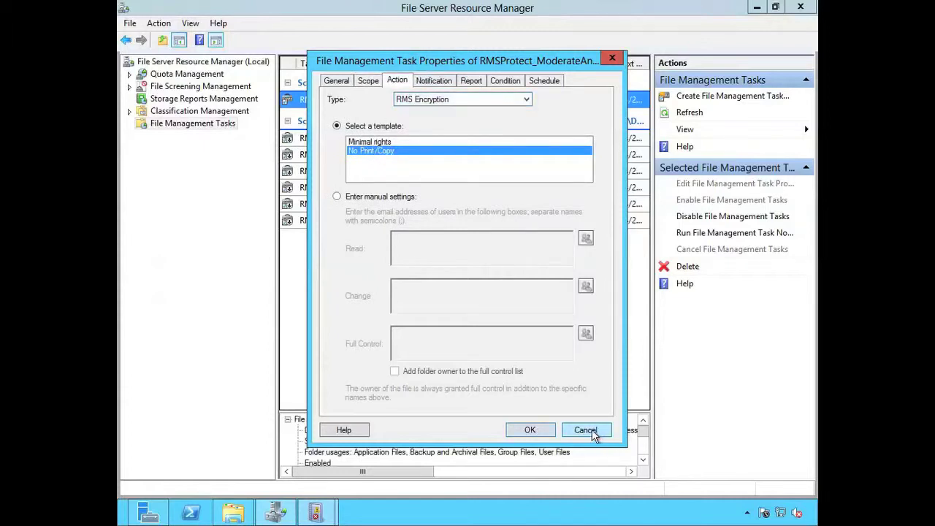
left_click(546, 82)
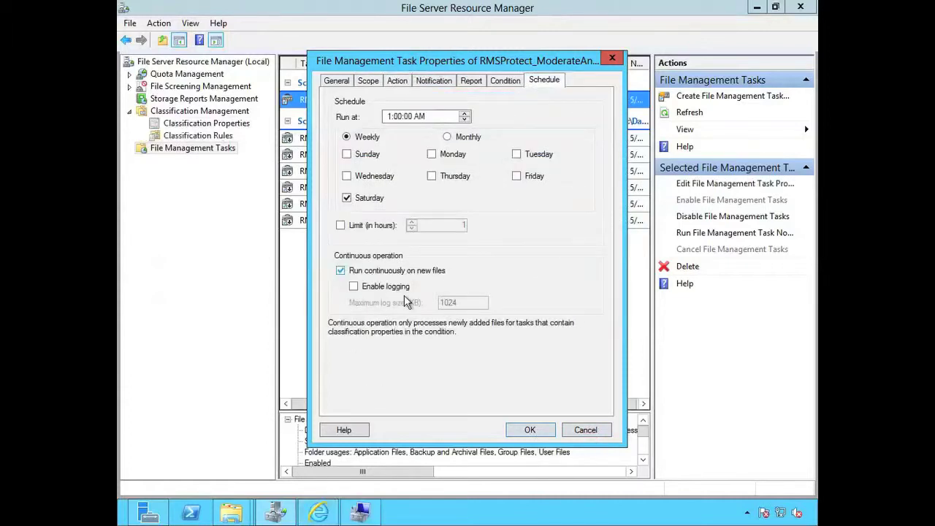
left_click(589, 430)
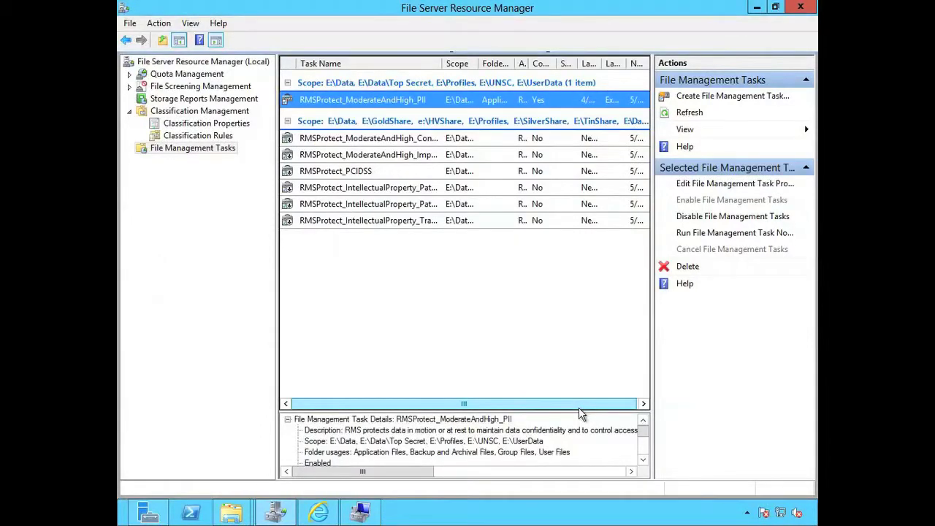
key("super")
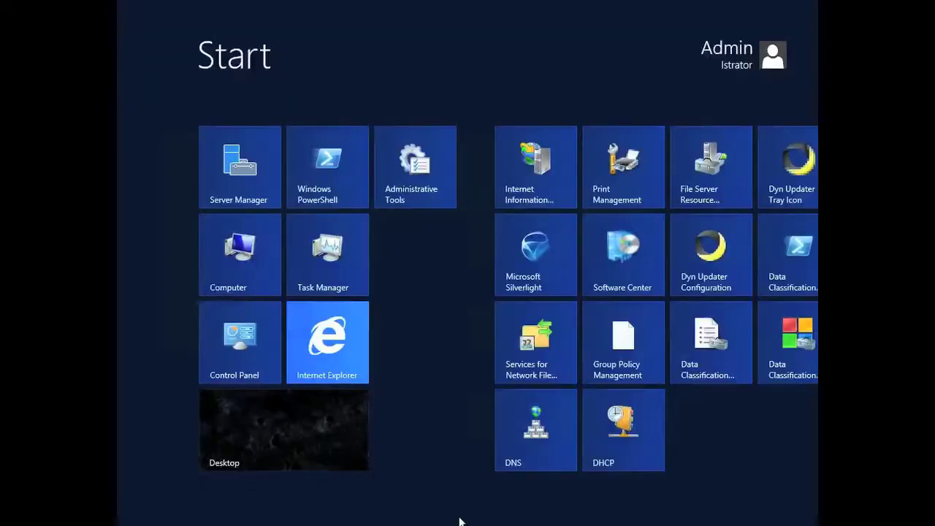
left_click(782, 362)
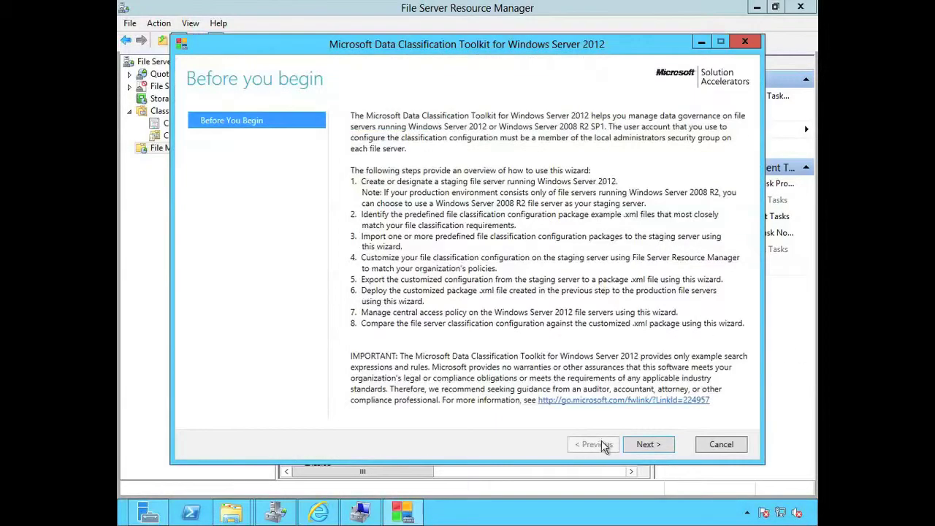
left_click(649, 446)
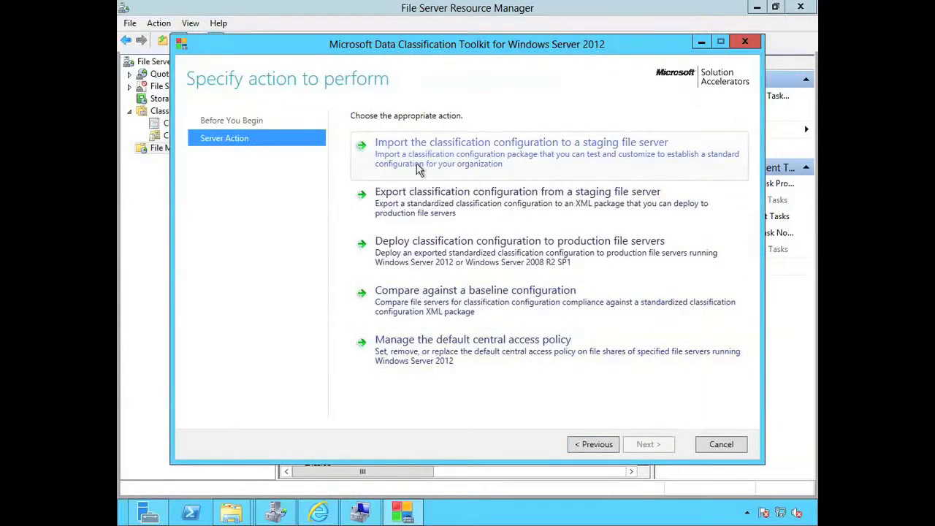
left_click(475, 150)
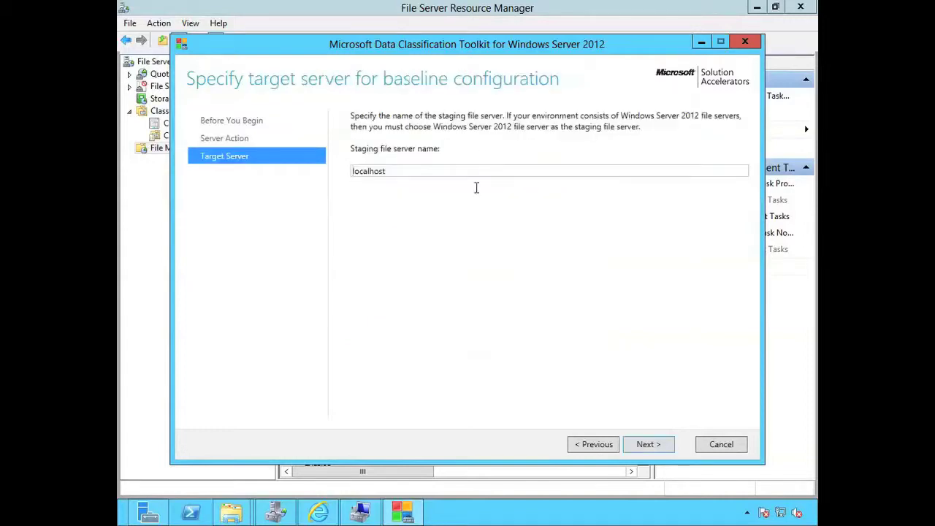
left_click(647, 444)
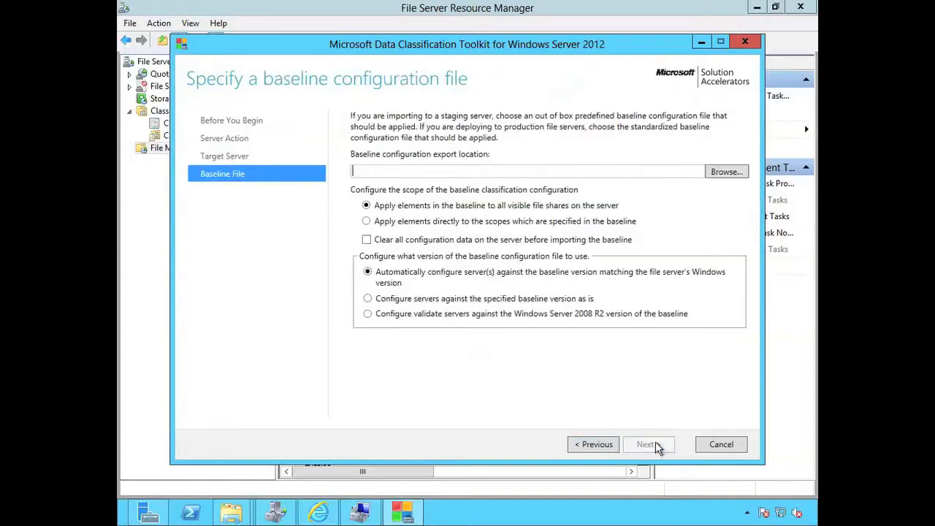
left_click(726, 172)
left_click(339, 183)
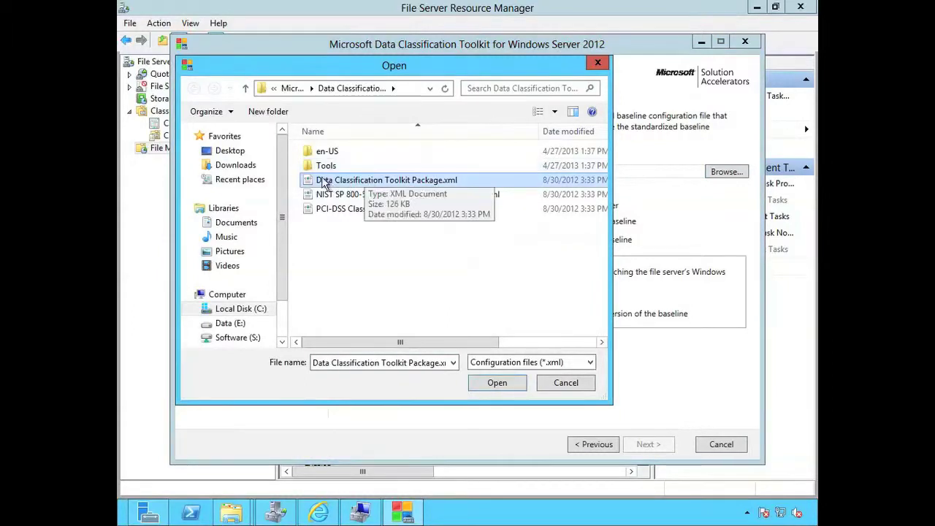
left_click(516, 384)
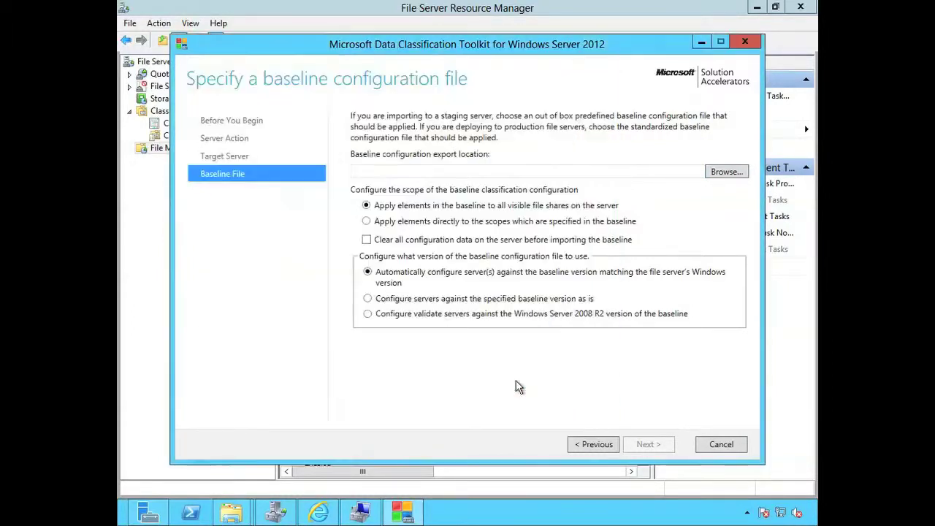
left_click(647, 444)
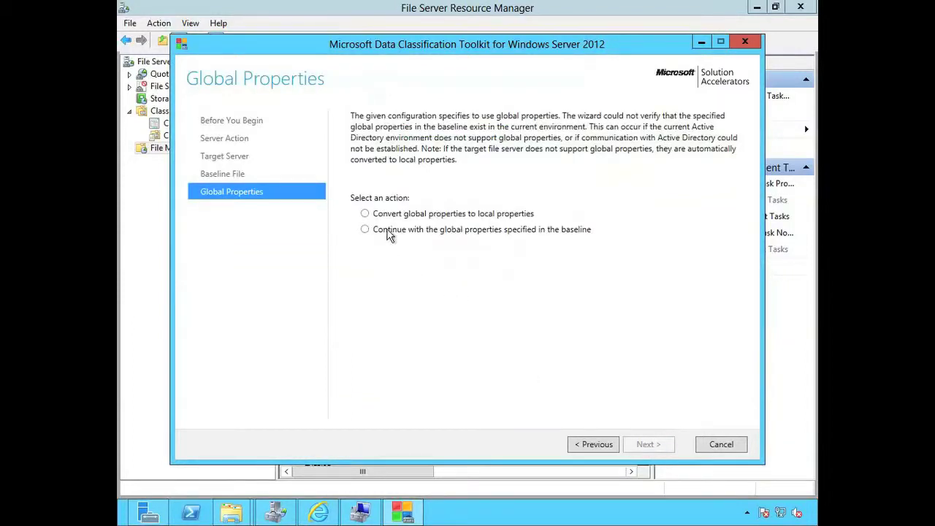
left_click(388, 231)
left_click(658, 445)
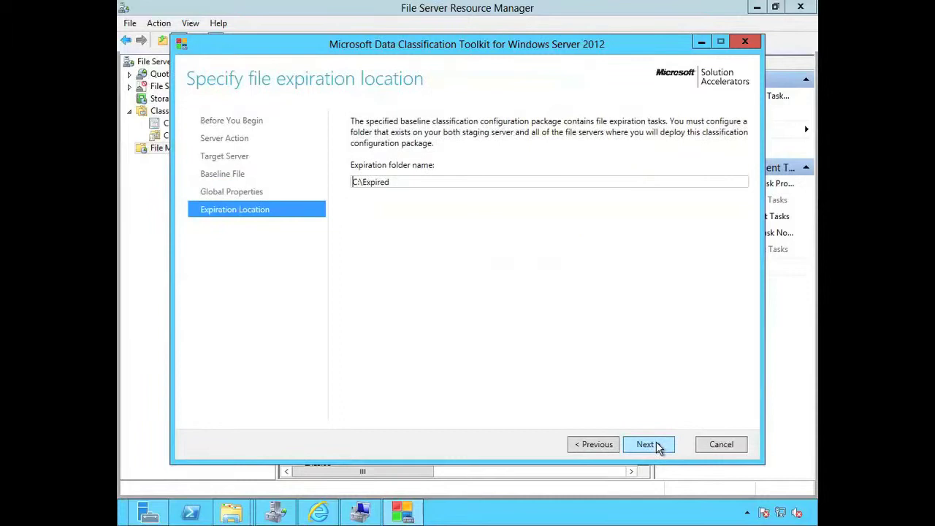
left_click(651, 452)
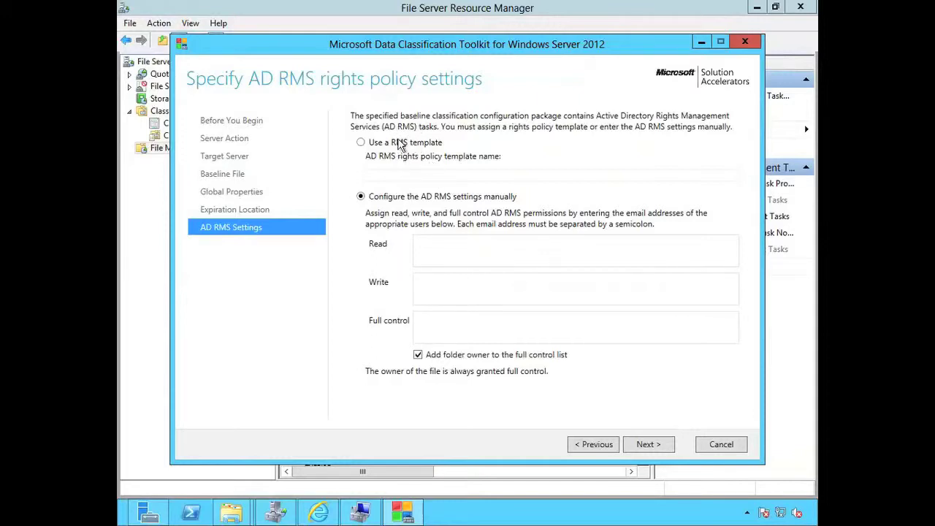
left_click(650, 444)
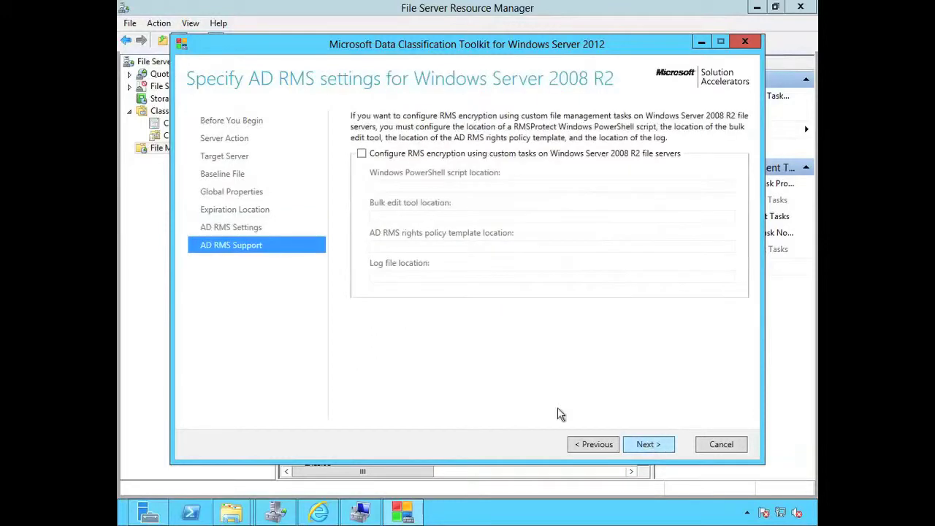
left_click(655, 446)
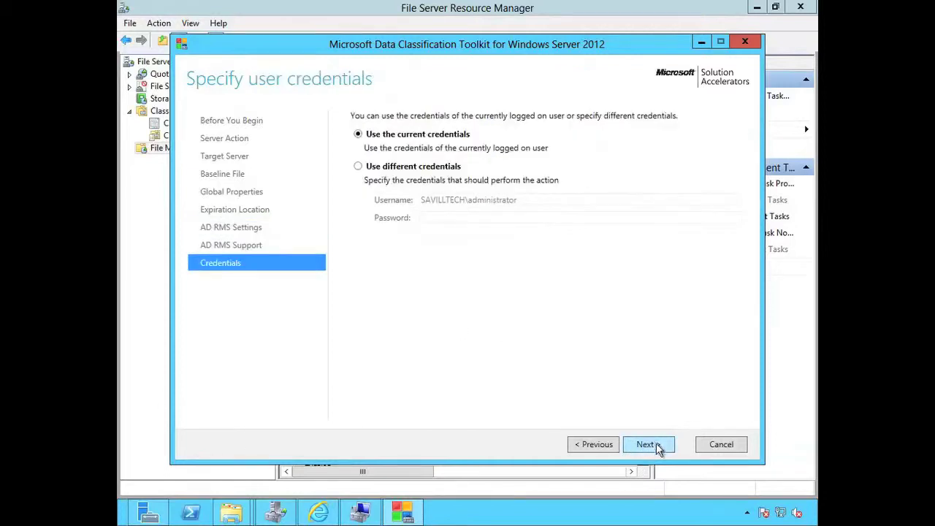
left_click(667, 448)
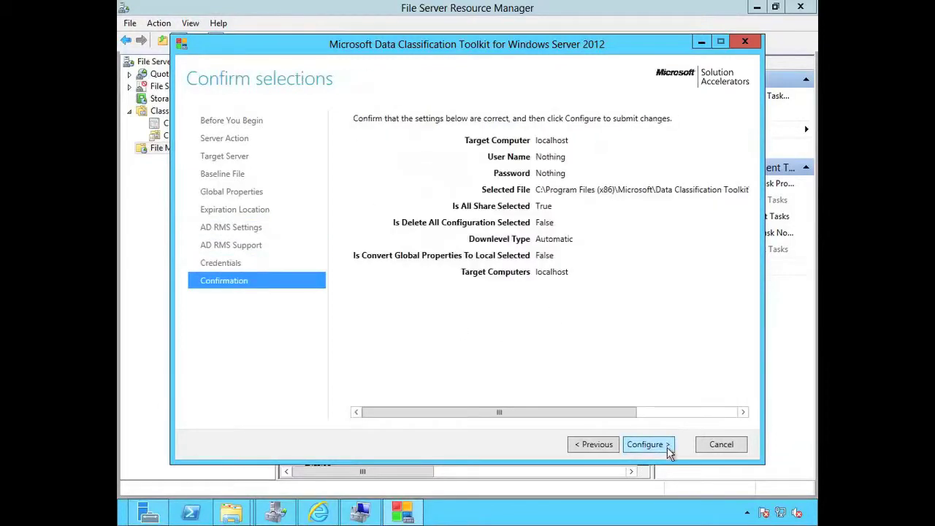
left_click(725, 444)
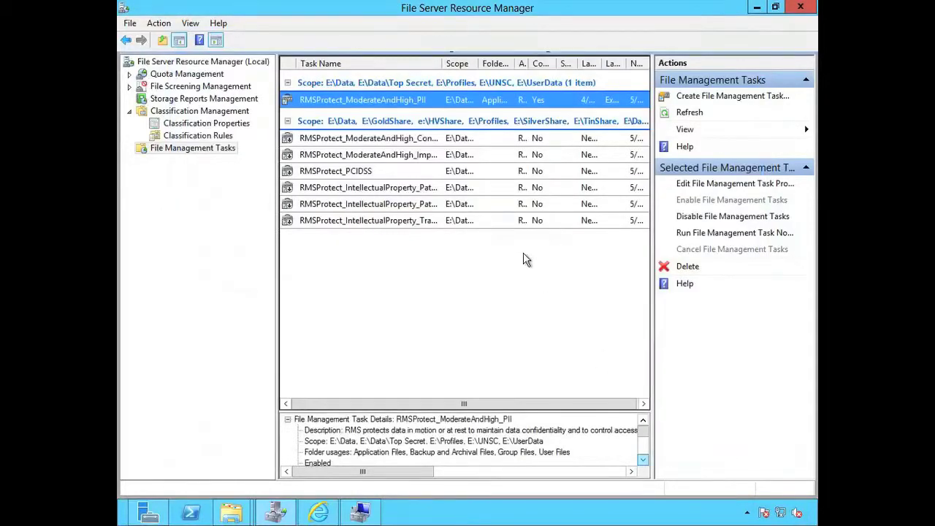